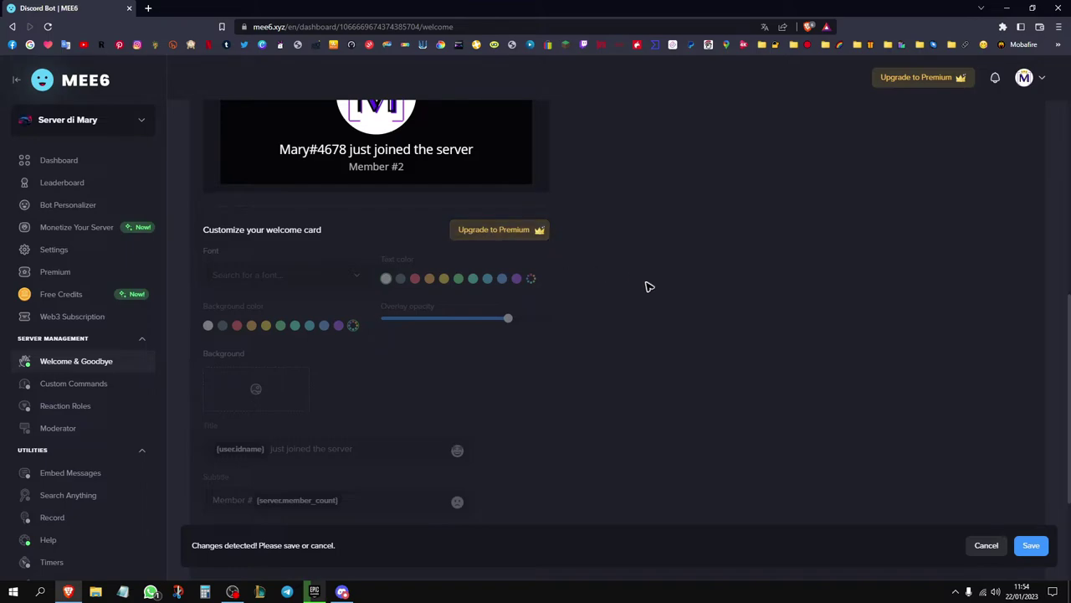
# Turn on giving a role to new users in the Welcome & Goodbye settings and choose the role to give.
pyautogui.scroll(-2, 606, 310)
pyautogui.scroll(-1, 586, 393)
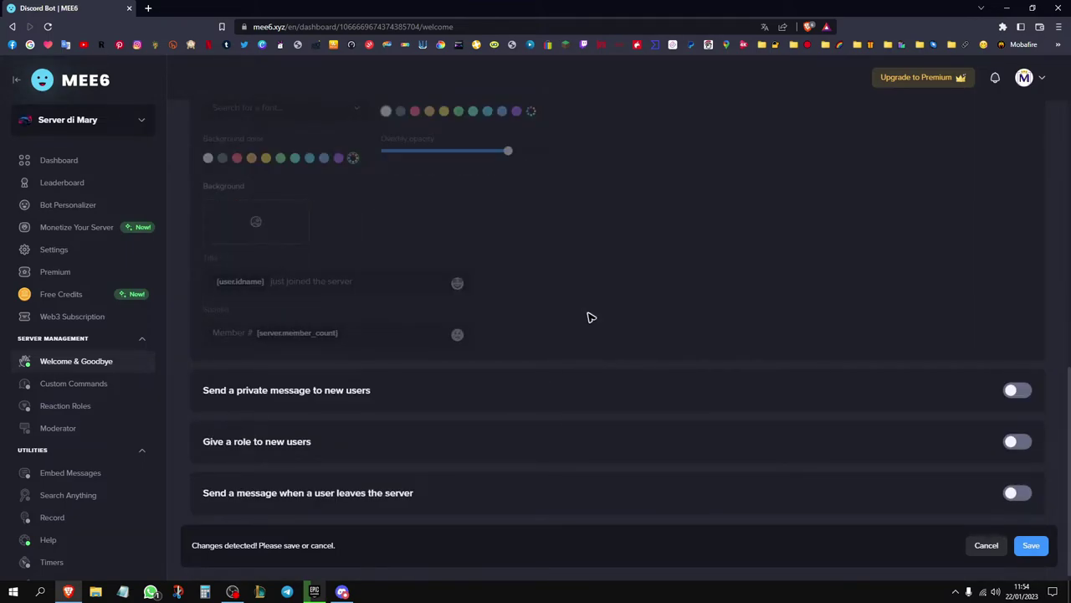
pyautogui.scroll(3, 591, 317)
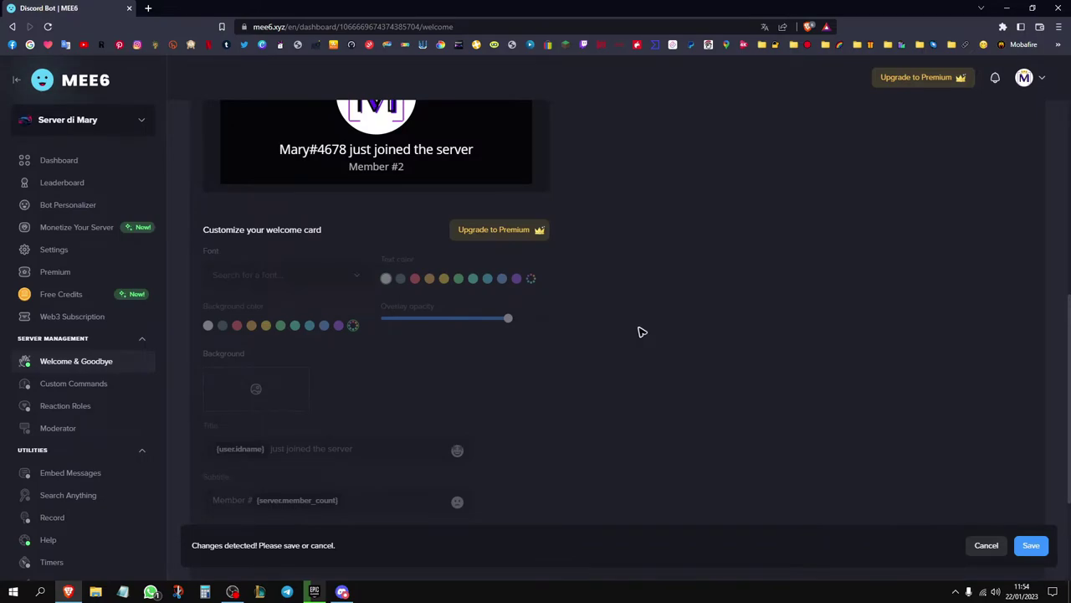
pyautogui.scroll(-3, 279, 395)
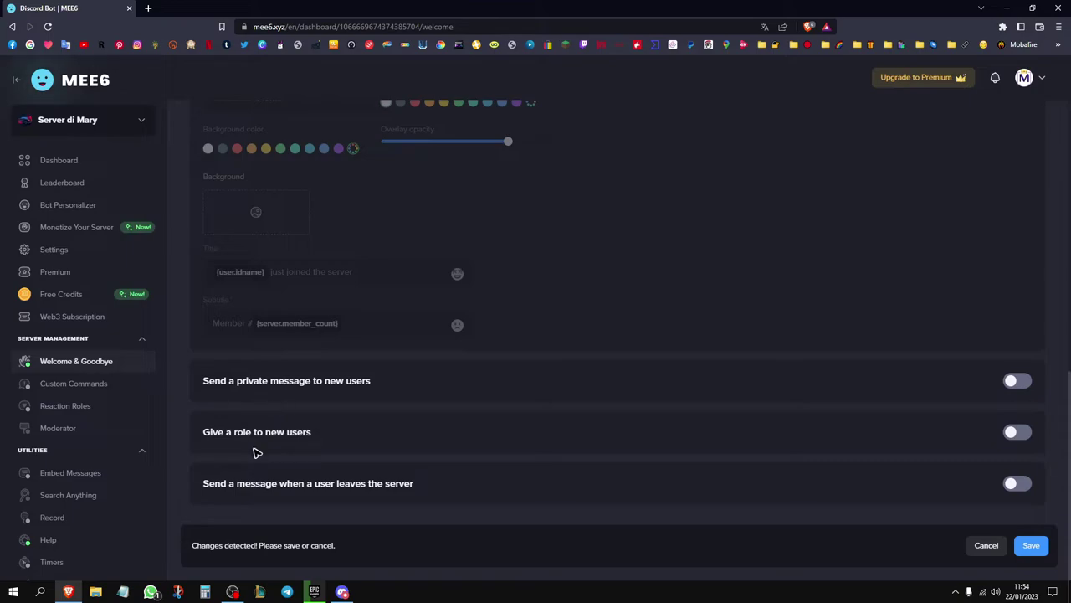
pyautogui.click(1015, 432)
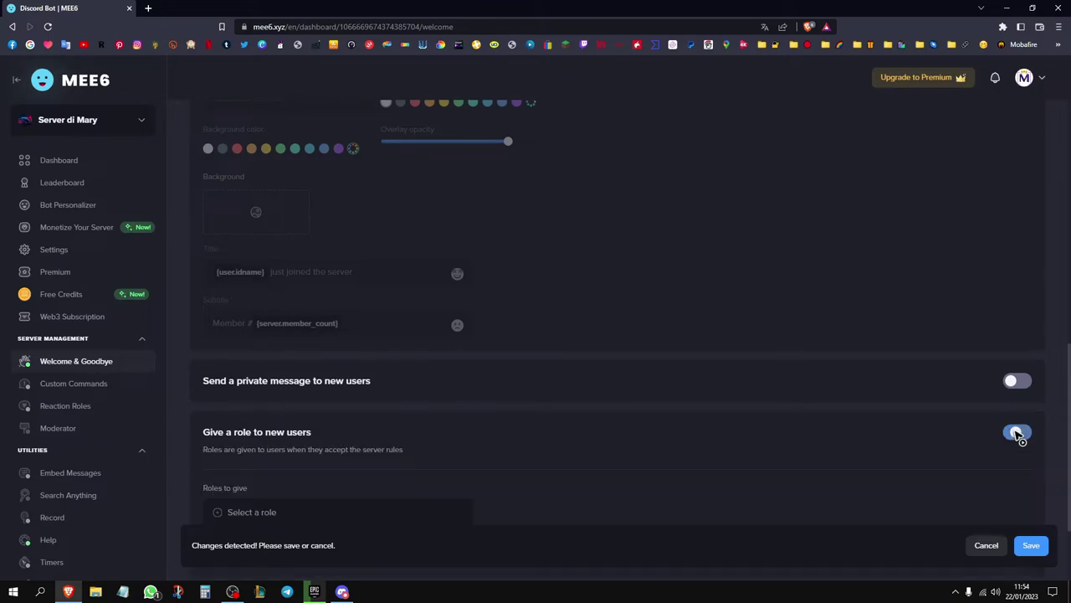
pyautogui.scroll(-1, 740, 419)
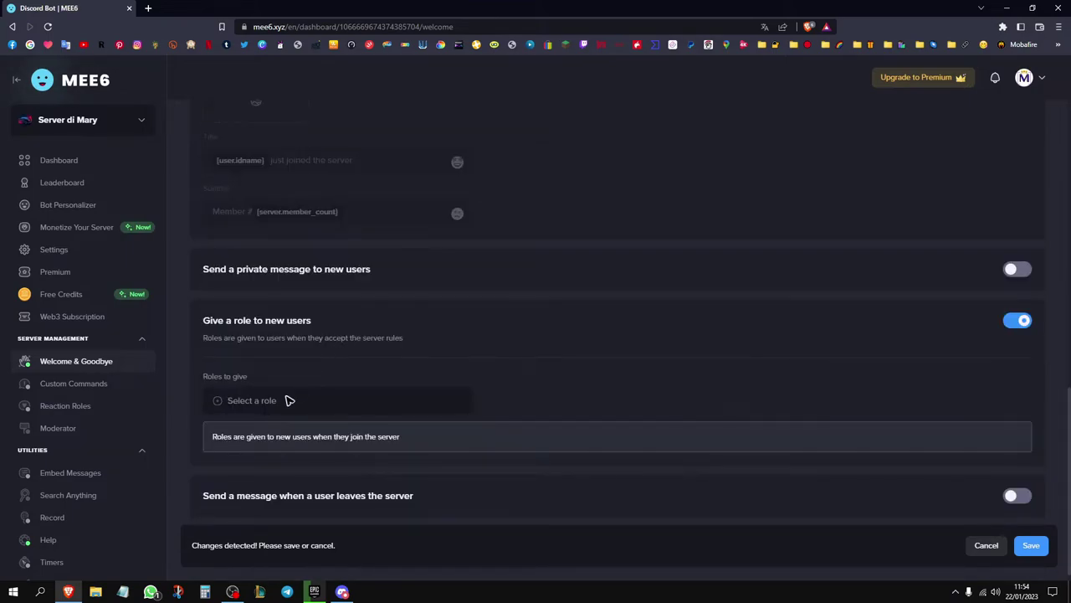
pyautogui.click(219, 405)
pyautogui.scroll(-5, 325, 466)
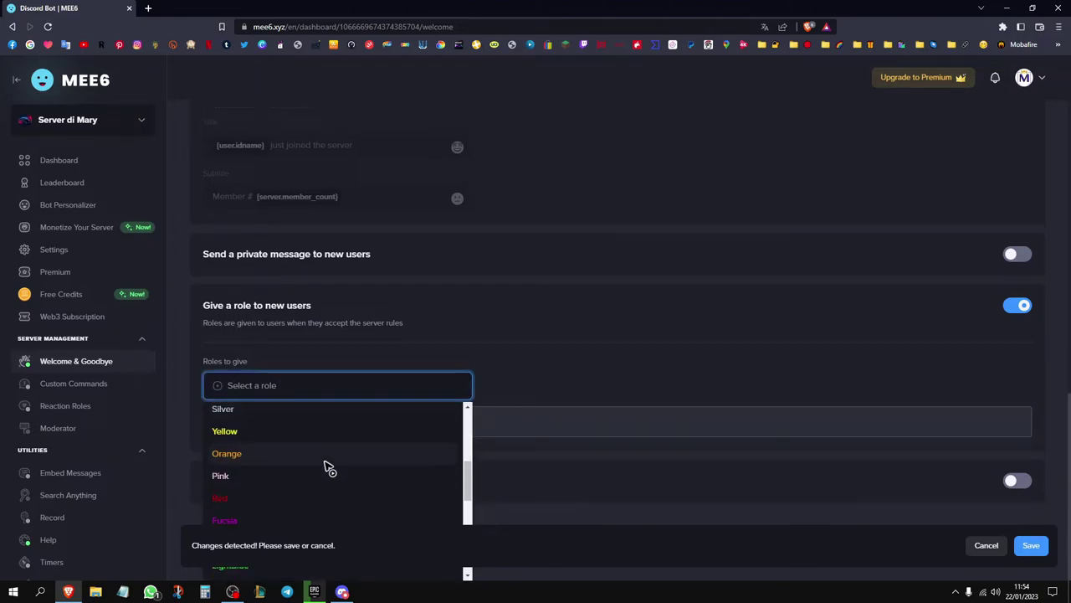
pyautogui.click(248, 475)
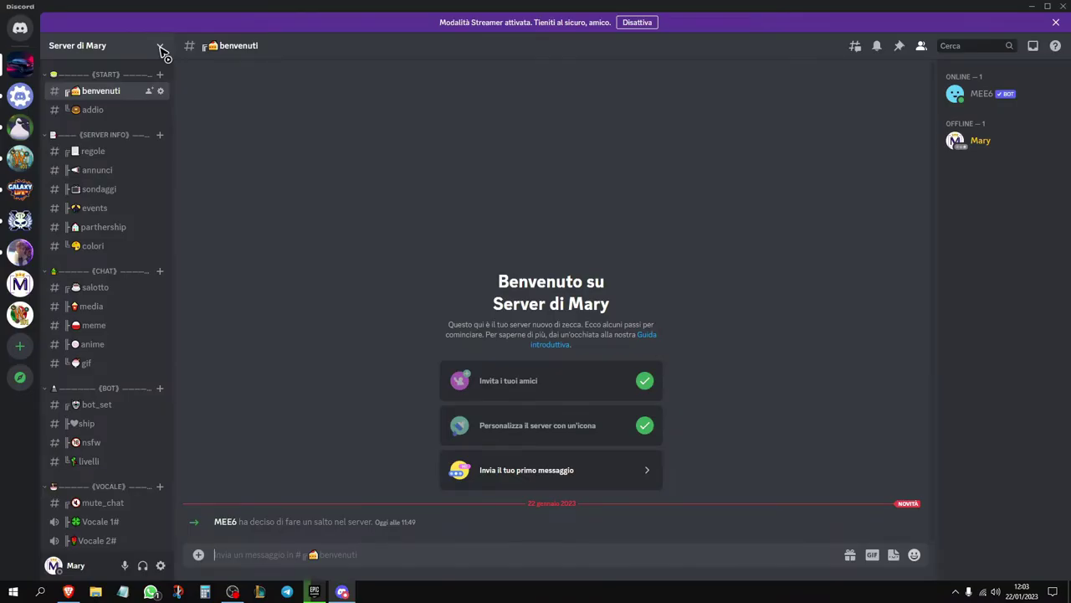
# Switch to Discord, open the server's role list, move the MEE6 role directly below Helper and save the order.
pyautogui.click(161, 48)
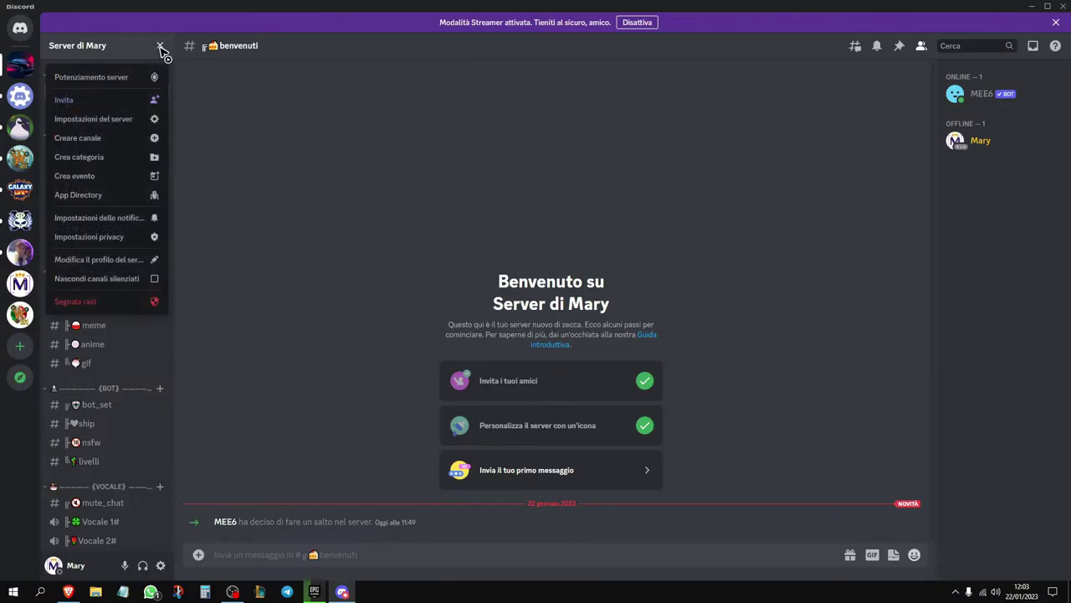
pyautogui.click(117, 122)
pyautogui.click(308, 91)
pyautogui.scroll(-10, 577, 343)
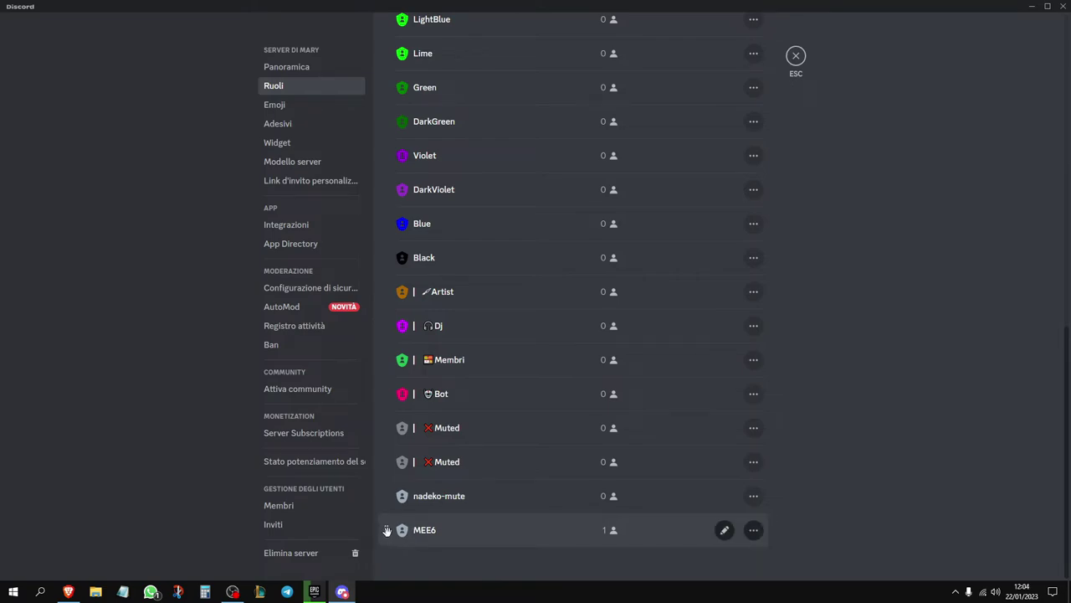
pyautogui.moveTo(386, 530); pyautogui.dragTo(476, 288)
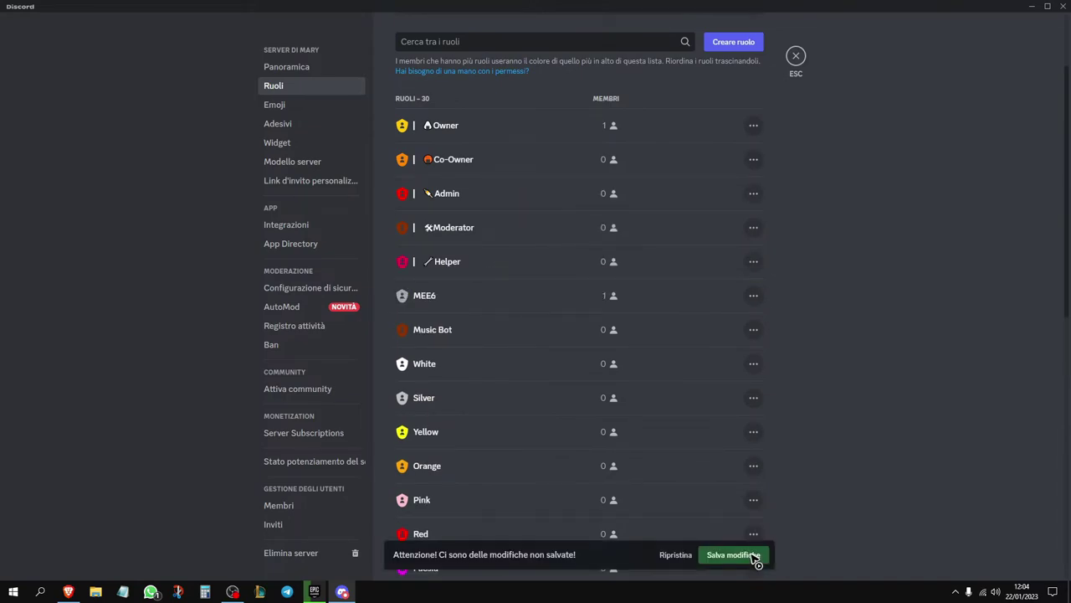
pyautogui.click(756, 555)
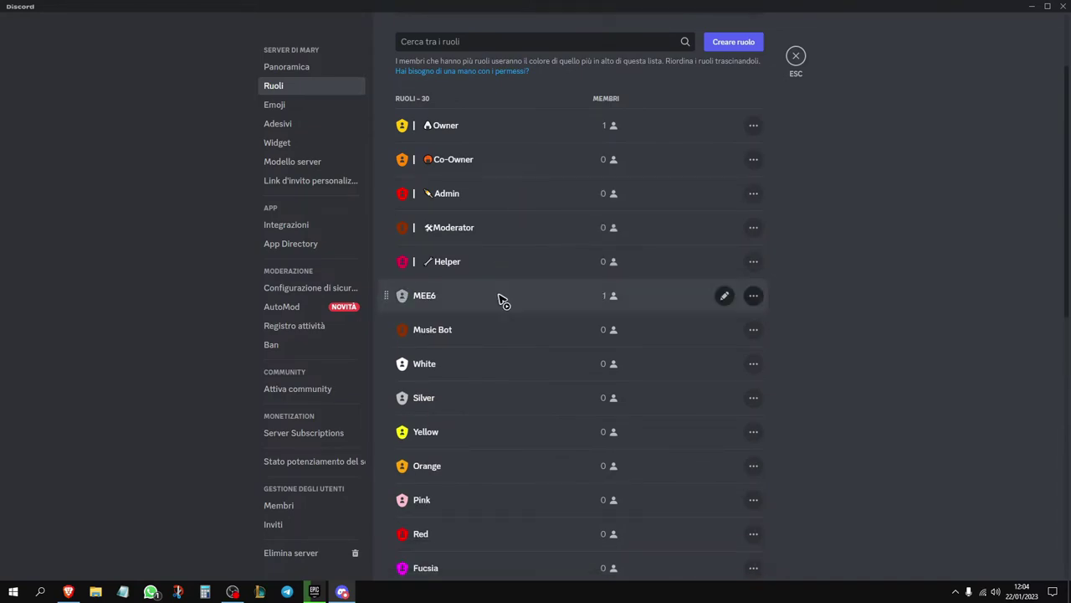
# Review the permissions granted to the MEE6 role.
pyautogui.click(724, 298)
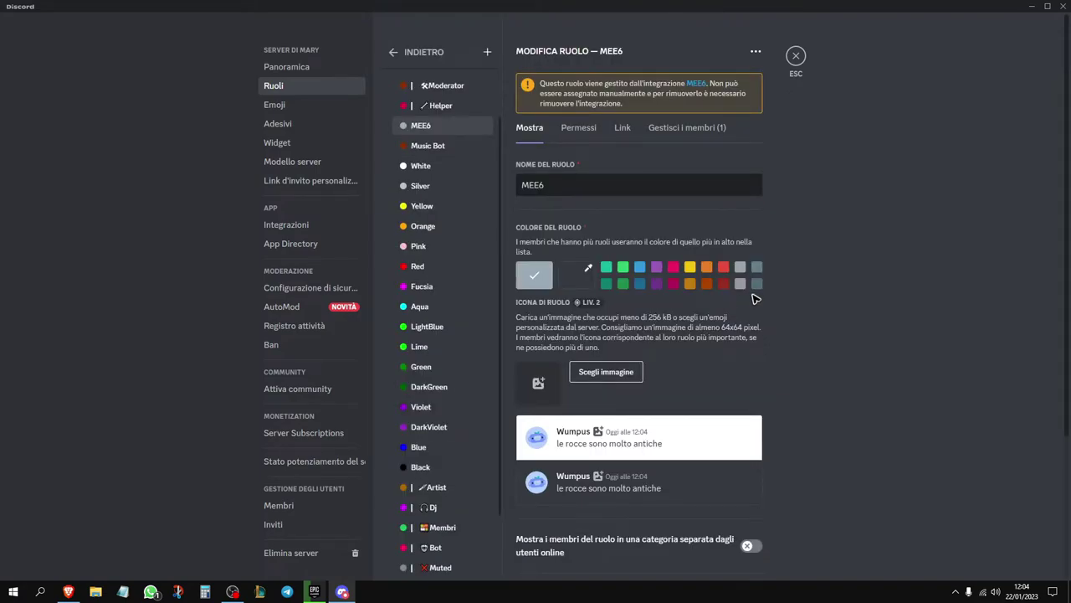
pyautogui.click(584, 132)
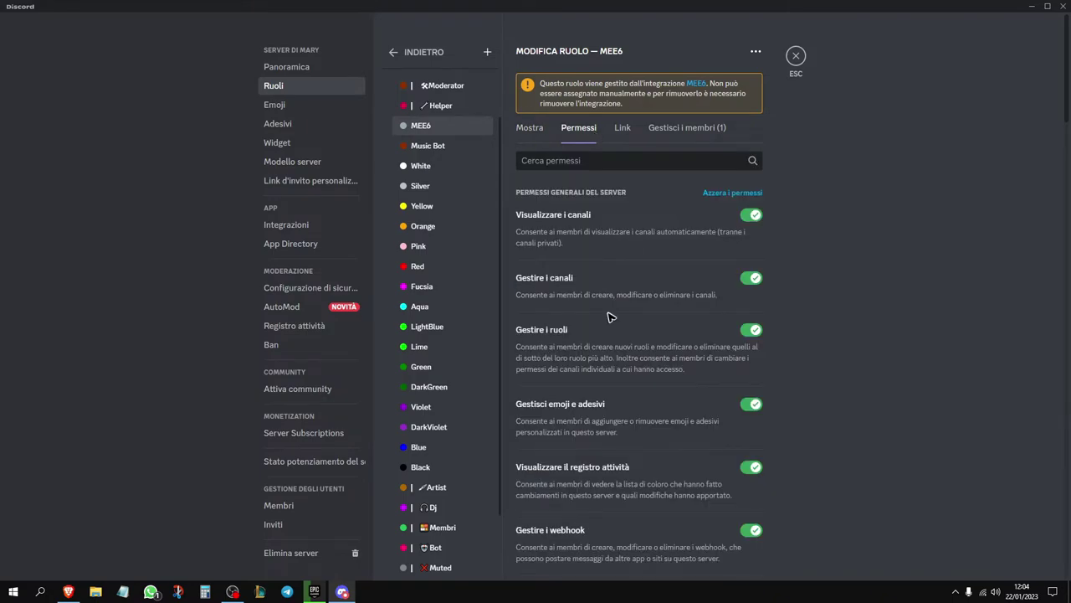
pyautogui.scroll(-10, 634, 268)
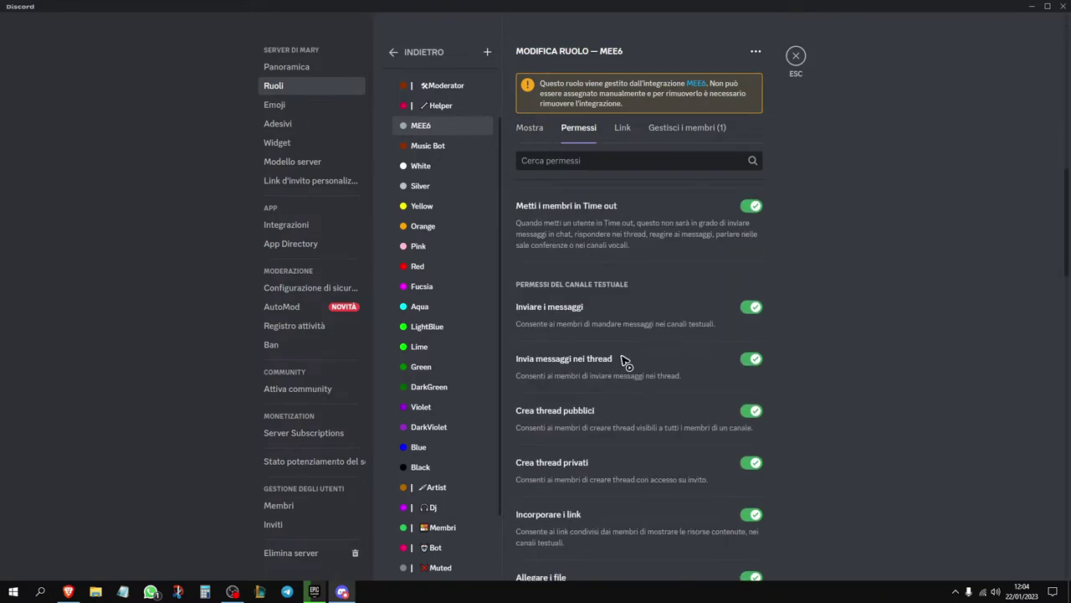
pyautogui.scroll(-15, 626, 362)
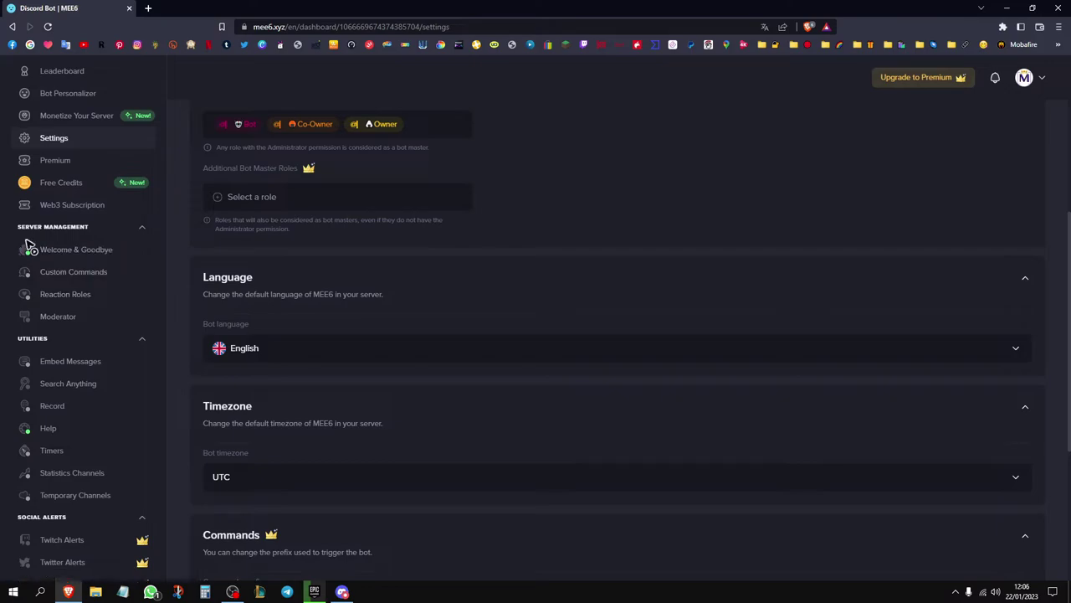
# Try out the MEE6 Custom Commands plugin by enabling it and opening command creation, and disable it again.
pyautogui.click(71, 277)
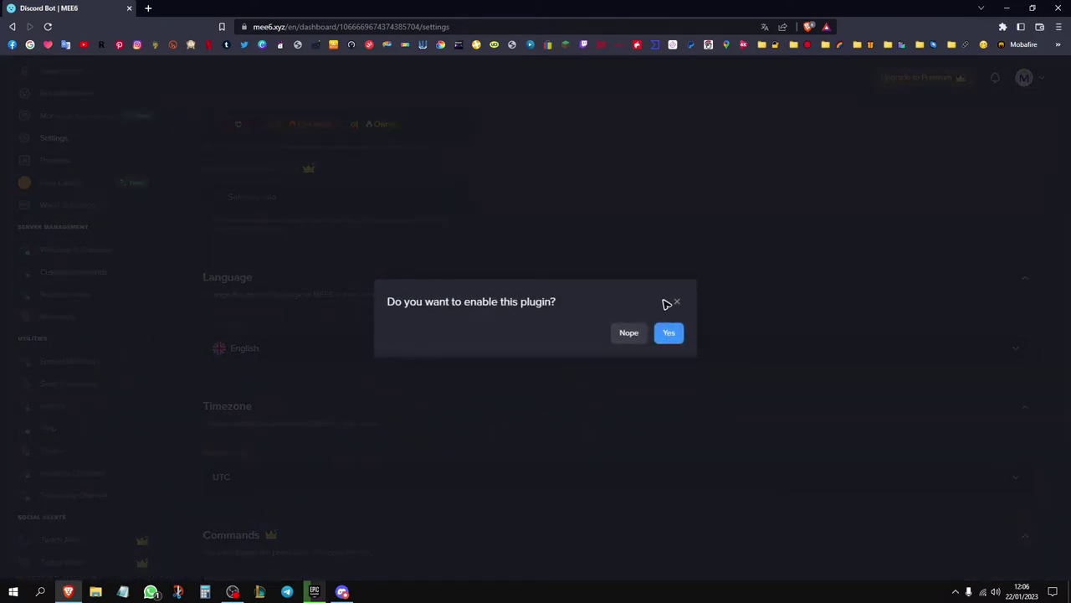
pyautogui.click(682, 338)
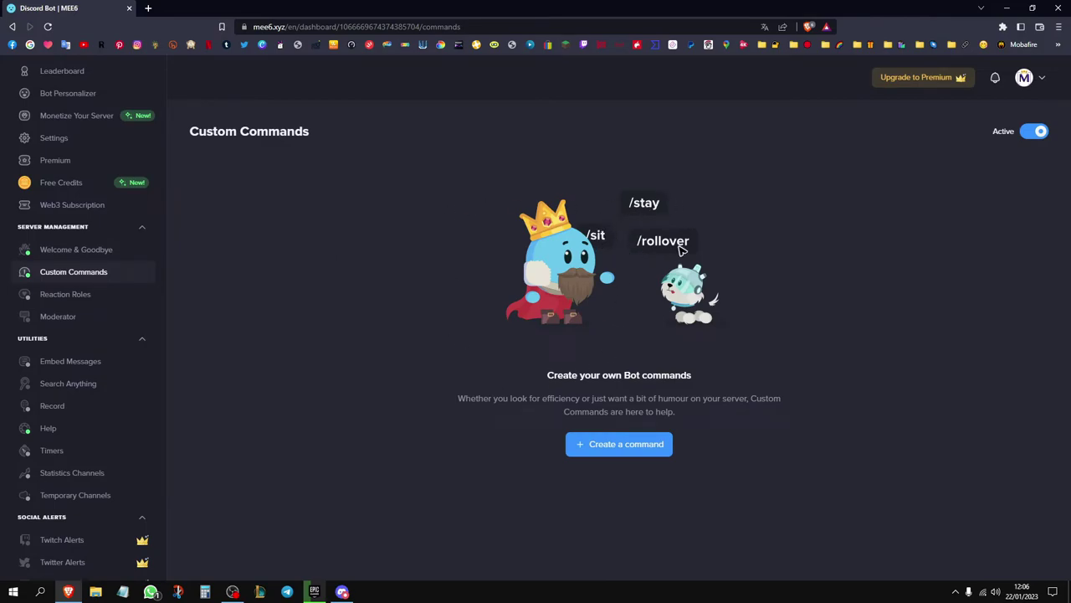
pyautogui.click(622, 446)
pyautogui.click(1035, 131)
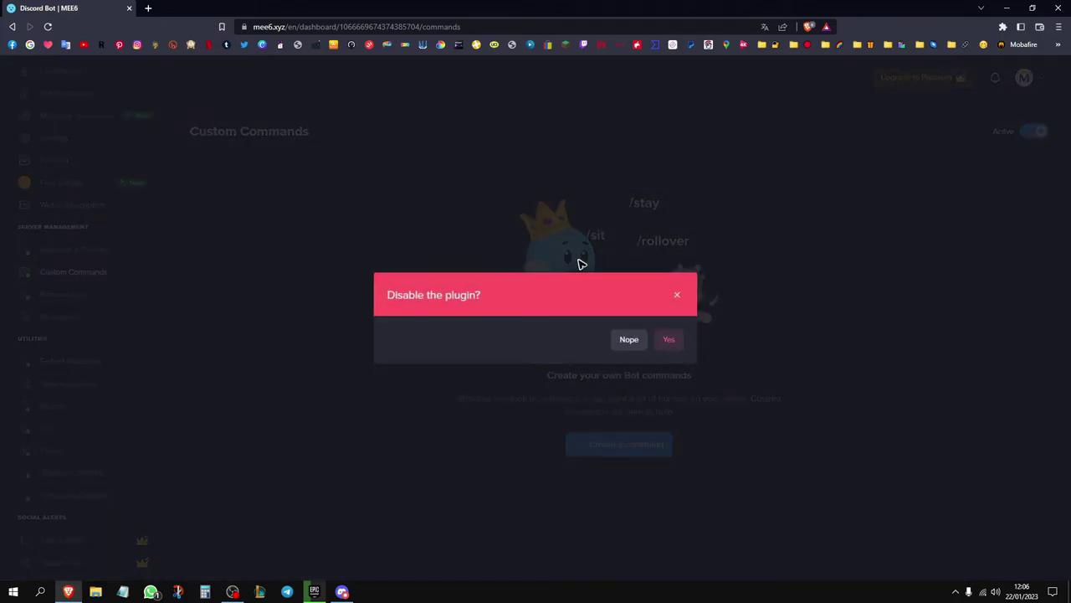
pyautogui.click(668, 340)
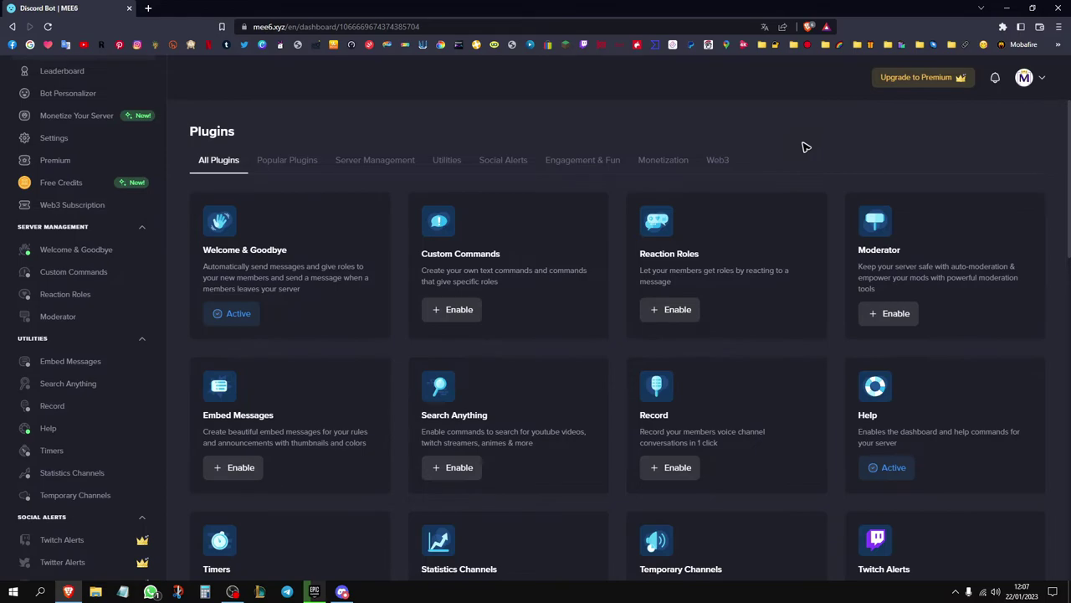
# Enable the Reaction Roles plugin and start a new reaction role for the salotto channel.
pyautogui.click(677, 309)
pyautogui.click(303, 192)
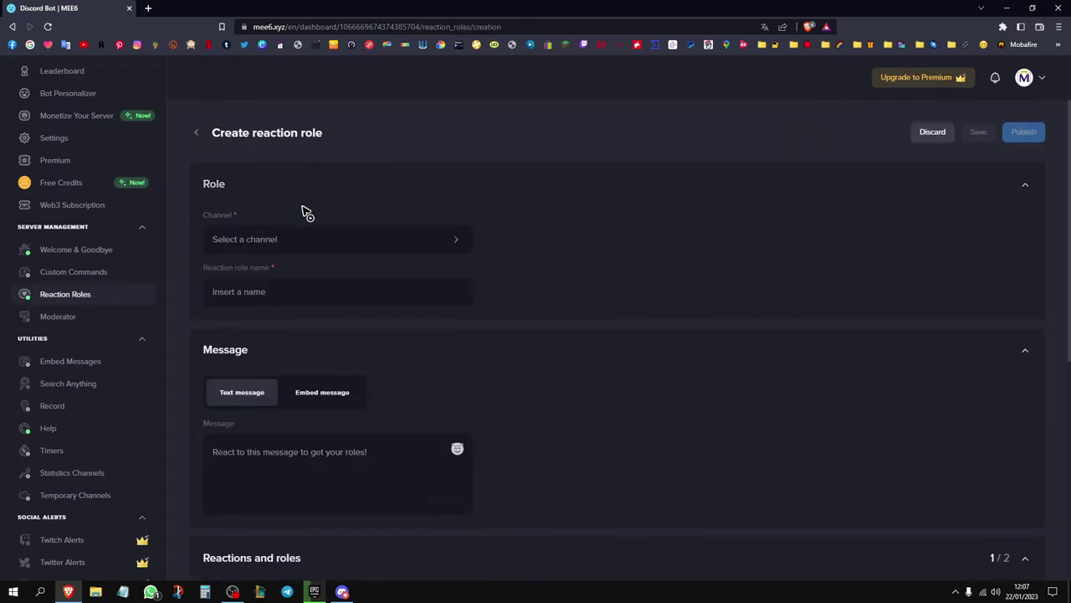
pyautogui.click(310, 243)
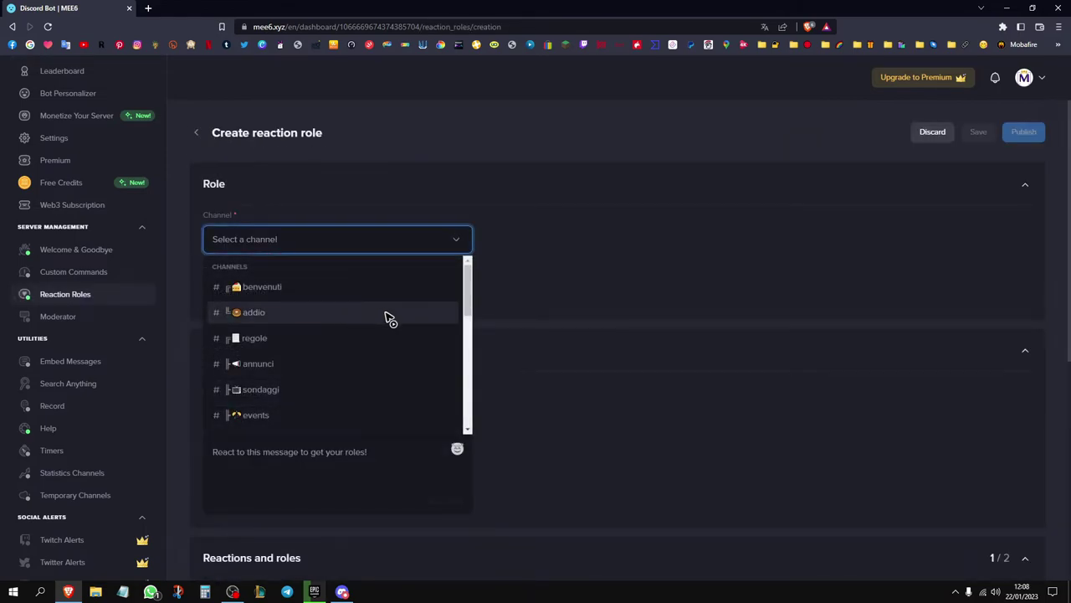
pyautogui.click(282, 378)
pyautogui.click(289, 294)
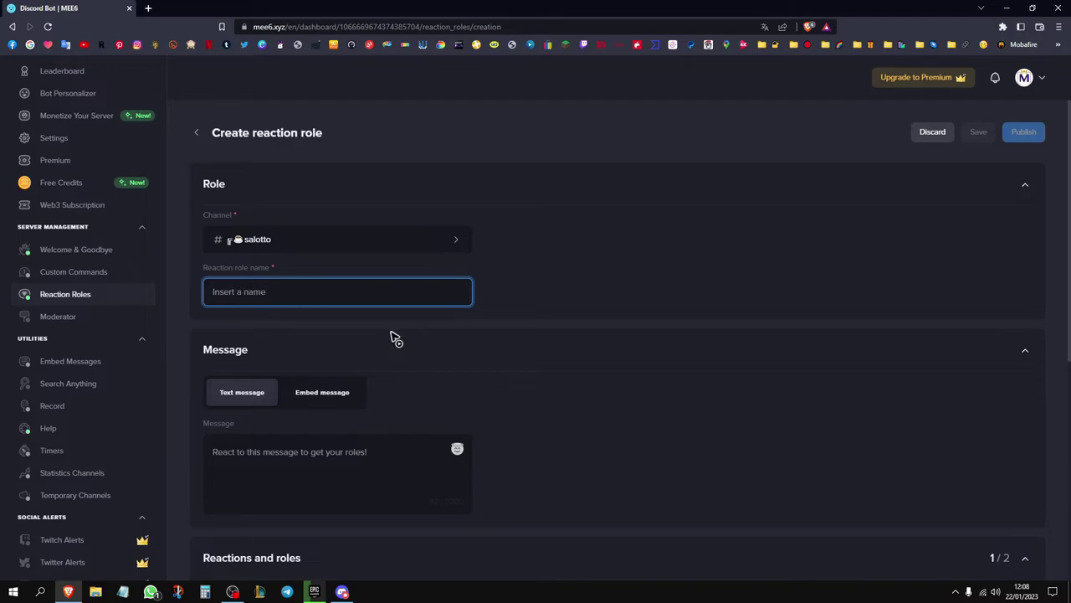
# Examine the new reaction role's message text, the selectable roles for its emoji reaction and the reaction modes.
pyautogui.scroll(-2, 394, 335)
pyautogui.moveTo(383, 287); pyautogui.dragTo(231, 284)
pyautogui.click(382, 296)
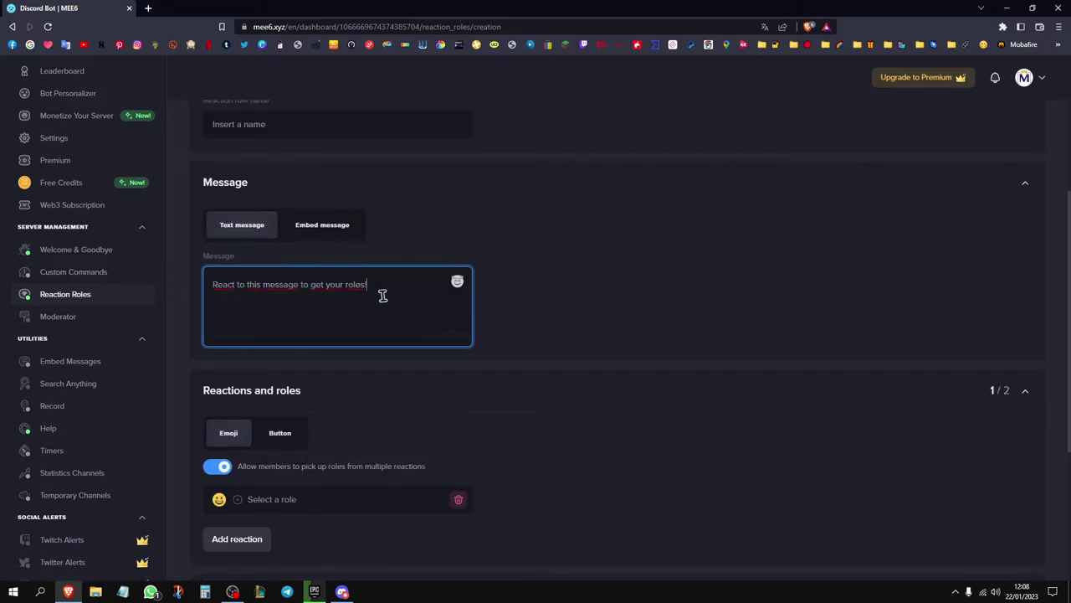
pyautogui.moveTo(212, 285); pyautogui.dragTo(399, 296)
pyautogui.scroll(-2, 399, 297)
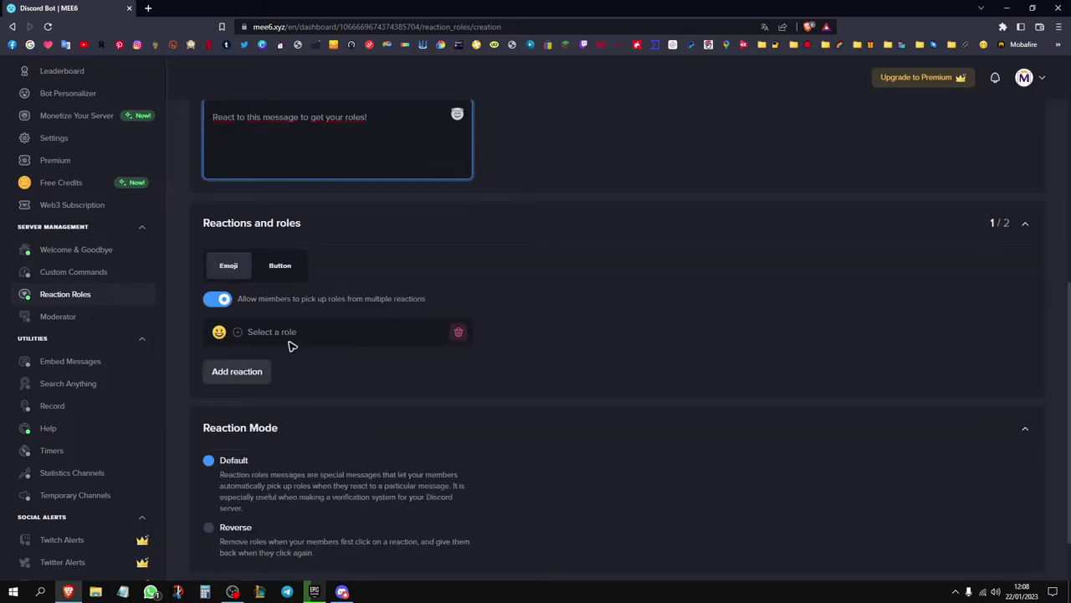
pyautogui.click(239, 333)
pyautogui.scroll(-5, 297, 419)
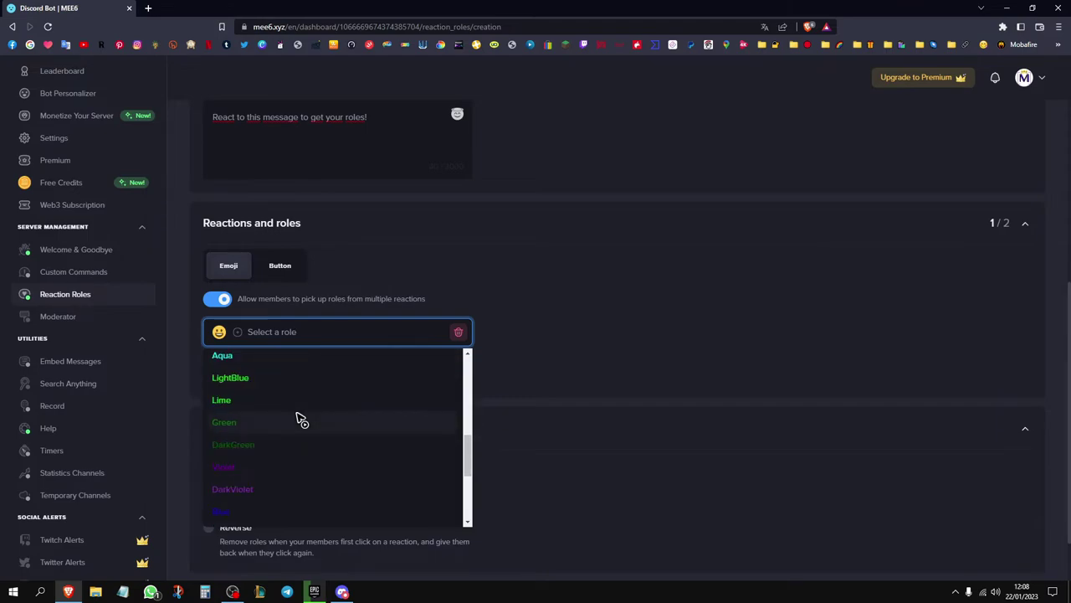
pyautogui.scroll(-2, 337, 378)
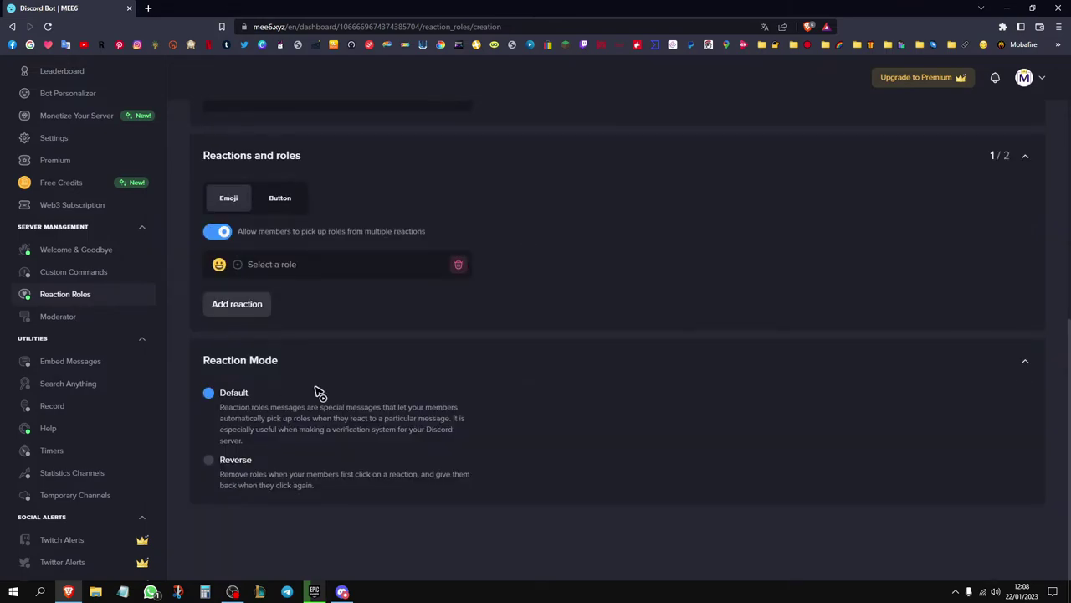
pyautogui.scroll(5, 524, 309)
pyautogui.scroll(-2, 512, 349)
pyautogui.scroll(2, 511, 327)
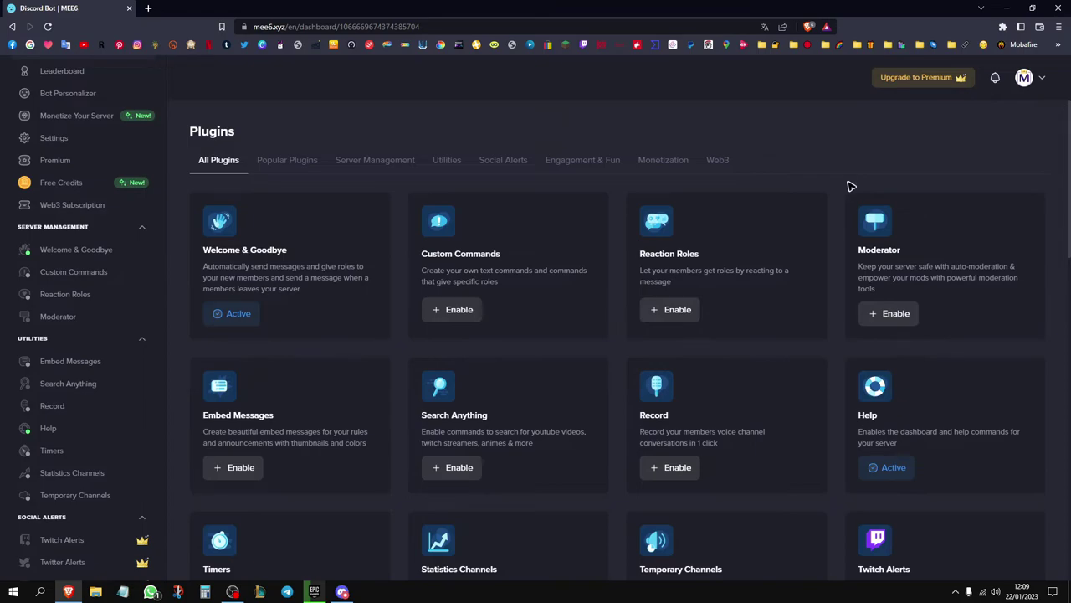
# Enable the Moderator plugin and set its Anti-spam AutoMod rule to Delete Message & Warn Member.
pyautogui.click(885, 316)
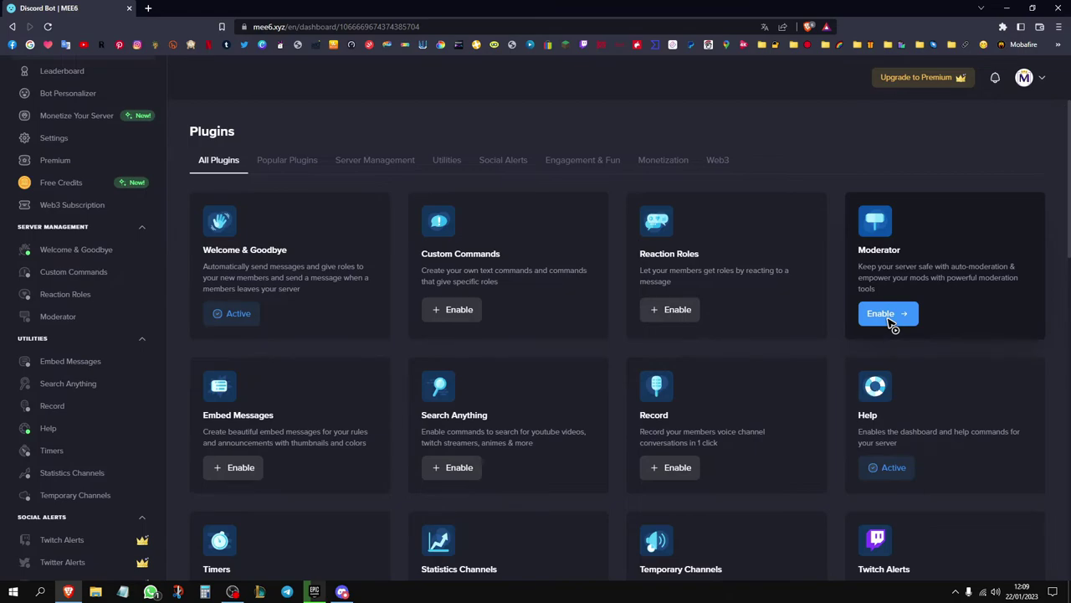
pyautogui.click(637, 350)
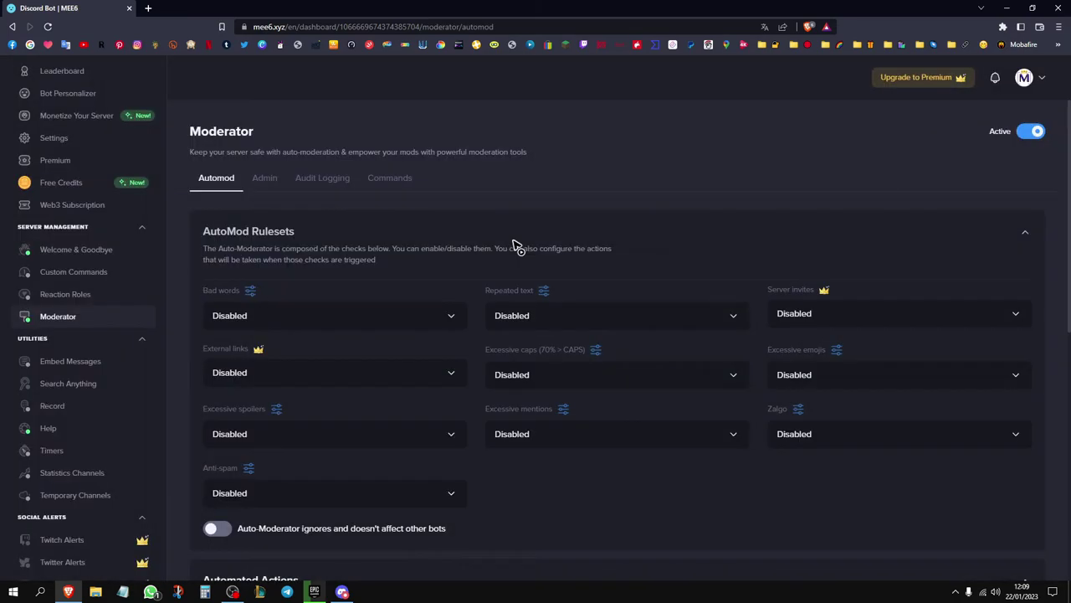
pyautogui.scroll(-1, 516, 246)
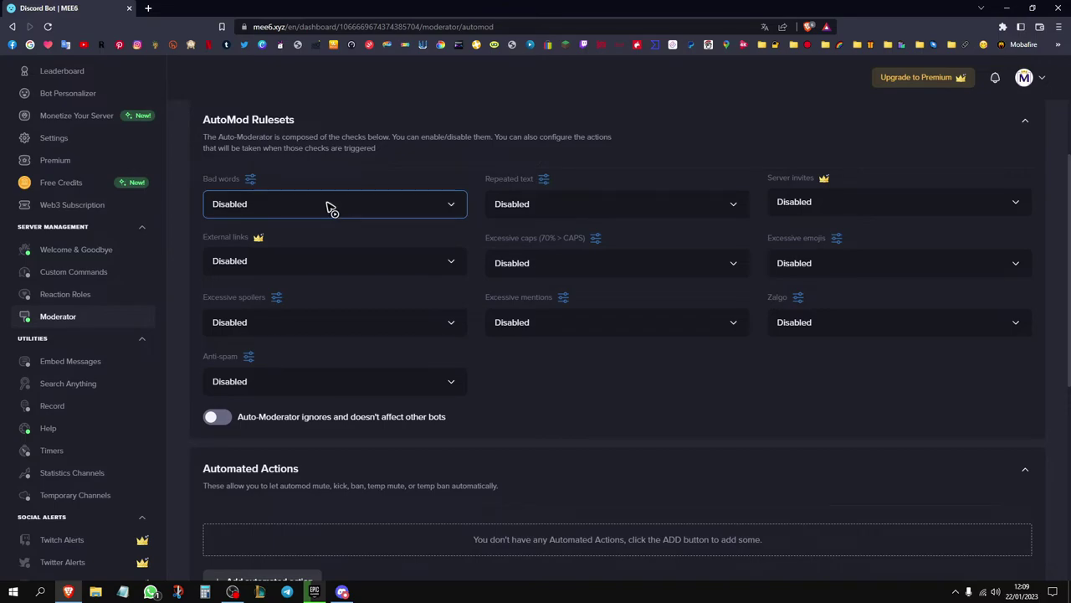
pyautogui.scroll(2, 581, 378)
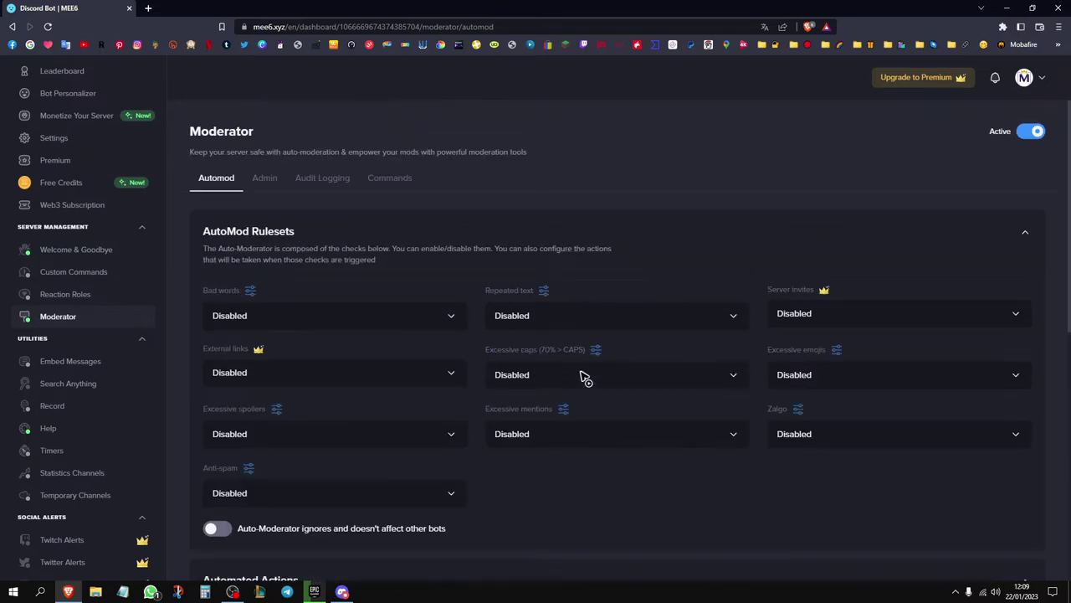
pyautogui.scroll(-1, 497, 249)
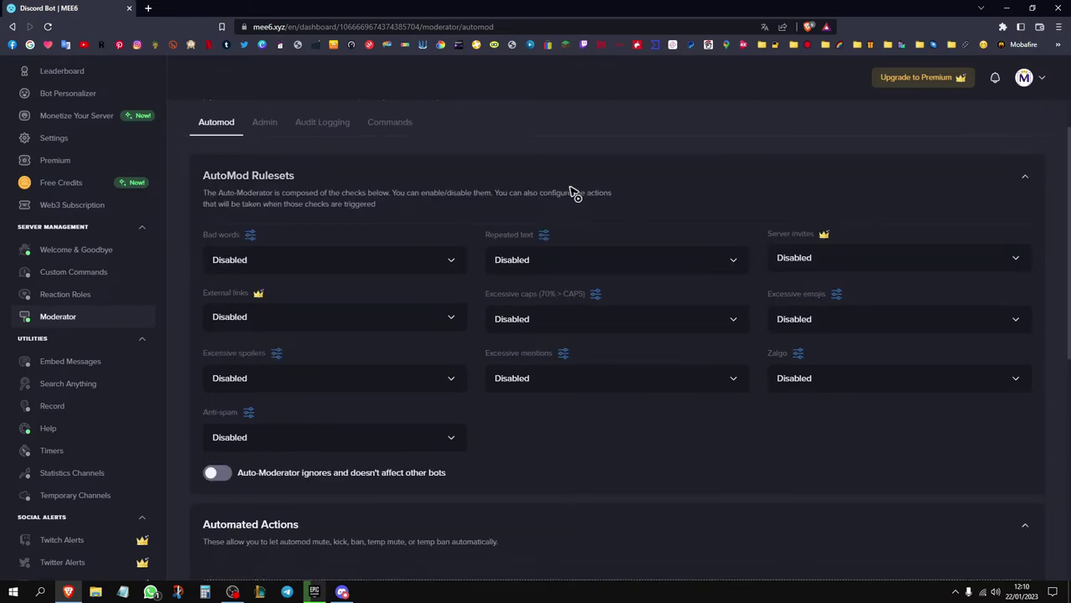
pyautogui.scroll(-1, 572, 192)
pyautogui.scroll(-1, 572, 191)
pyautogui.scroll(2, 571, 189)
pyautogui.scroll(-2, 571, 189)
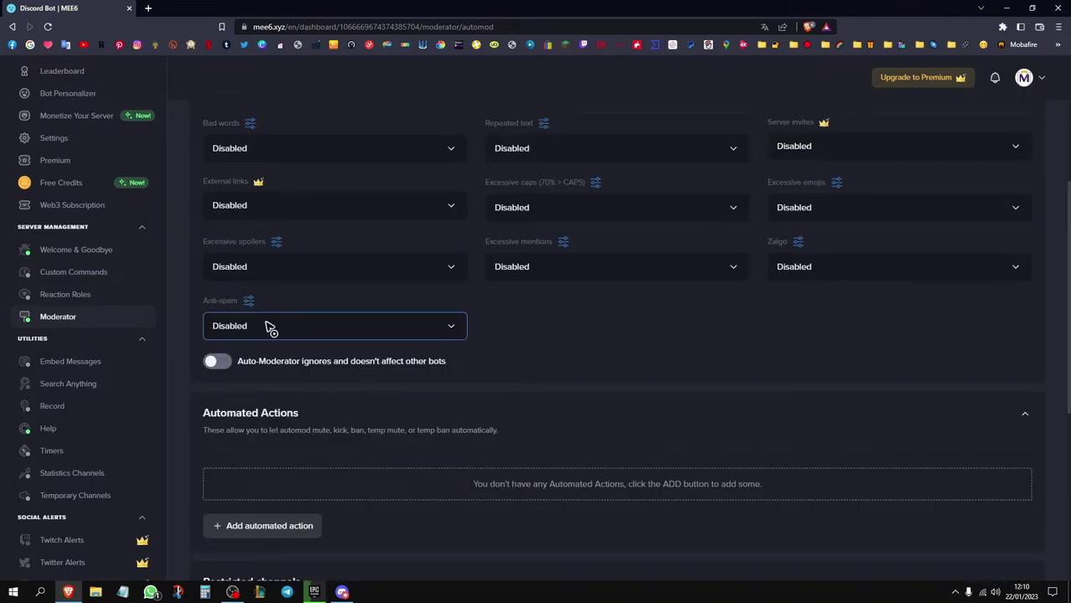
pyautogui.click(269, 326)
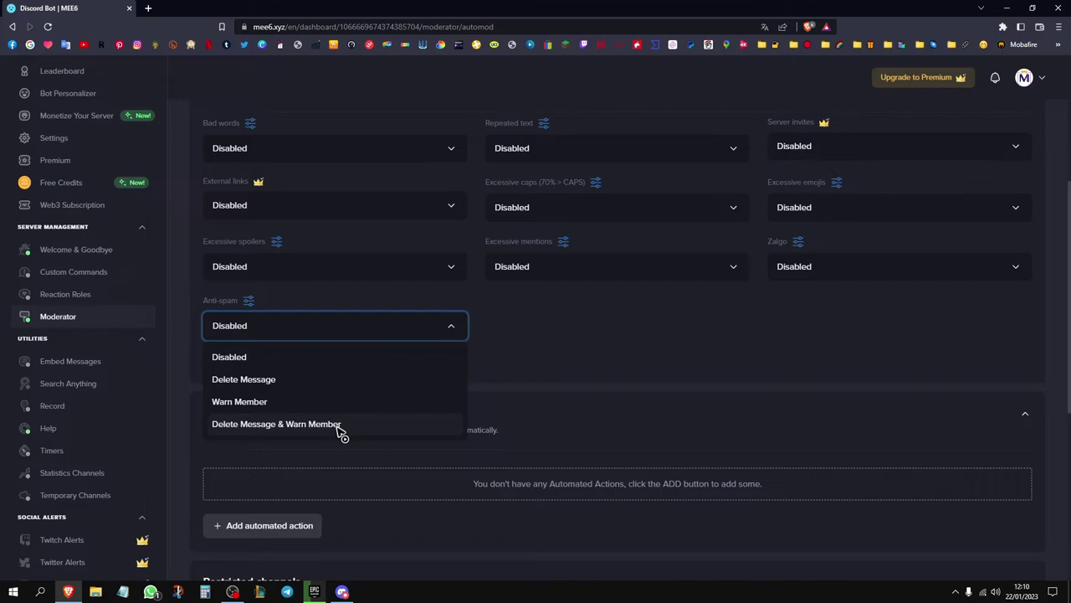
pyautogui.click(276, 423)
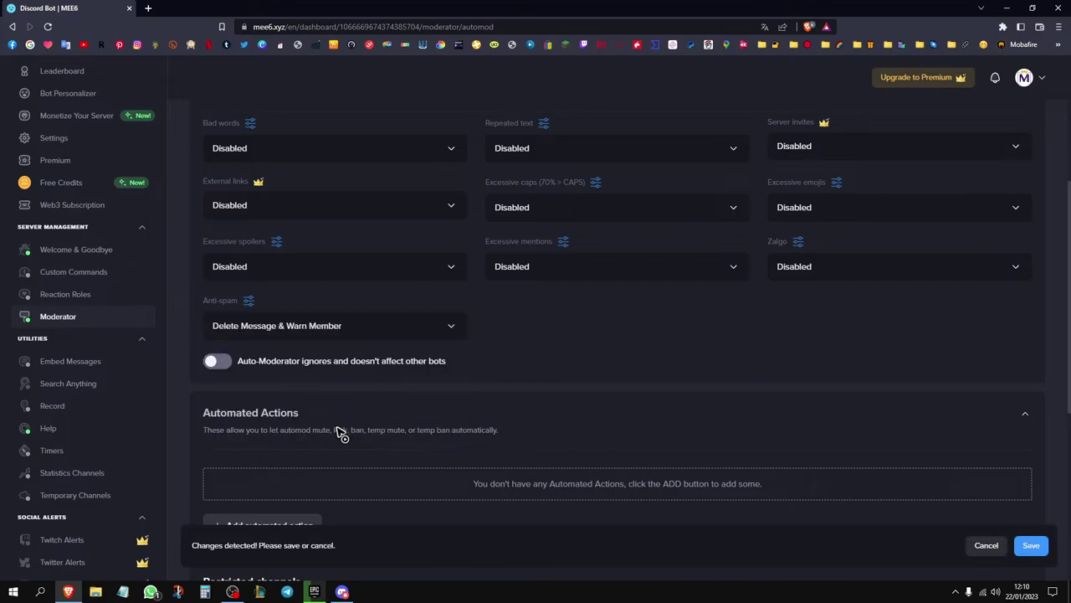
# Set the Bad words AutoMod rule to Delete Message & Warn Member and open that rule's settings.
pyautogui.click(289, 148)
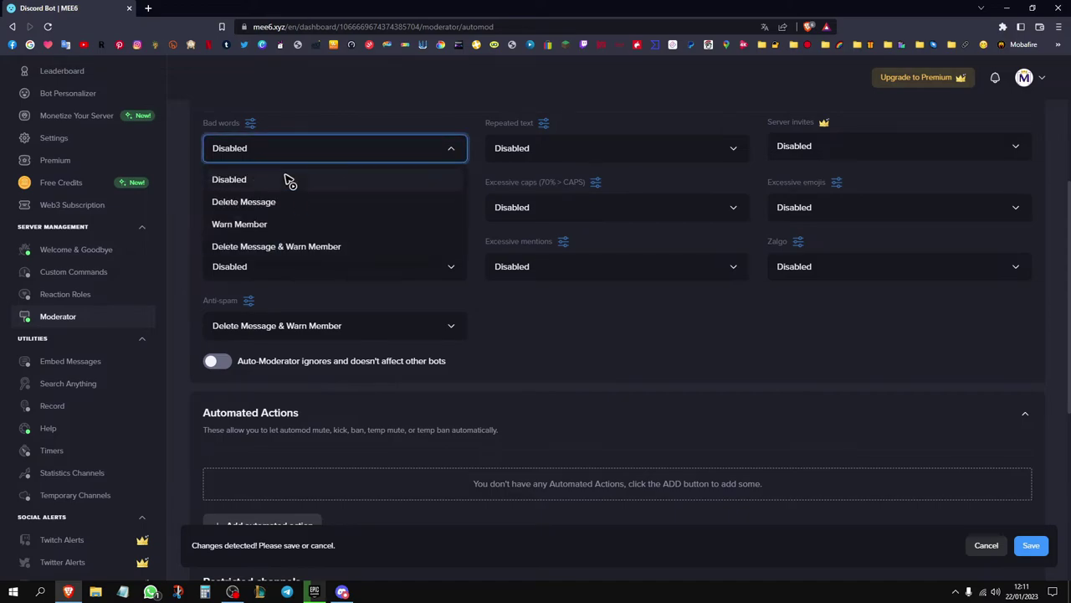
pyautogui.click(307, 248)
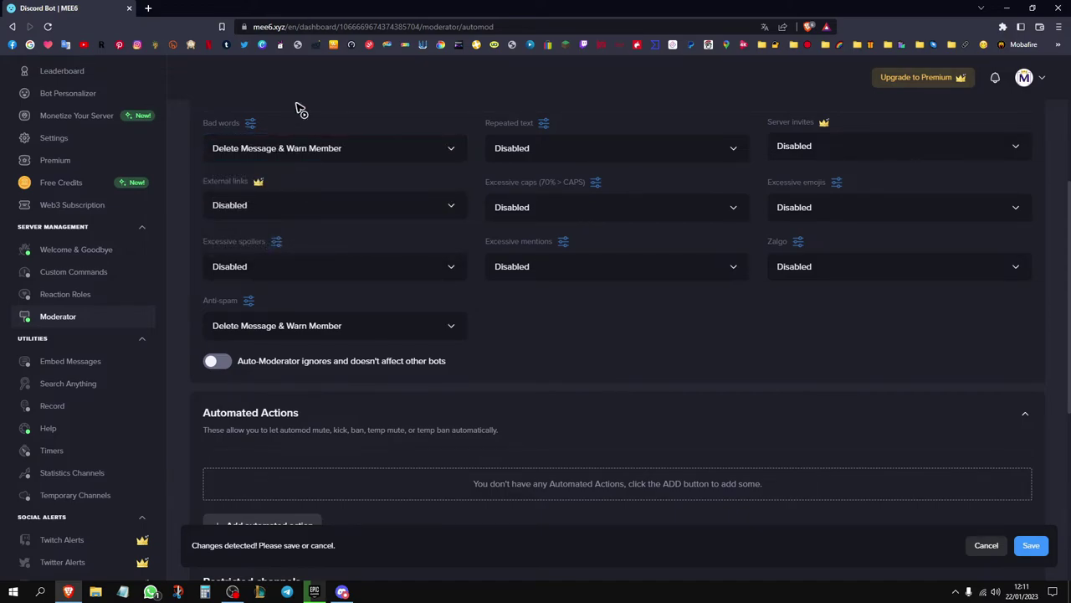
pyautogui.scroll(1, 276, 143)
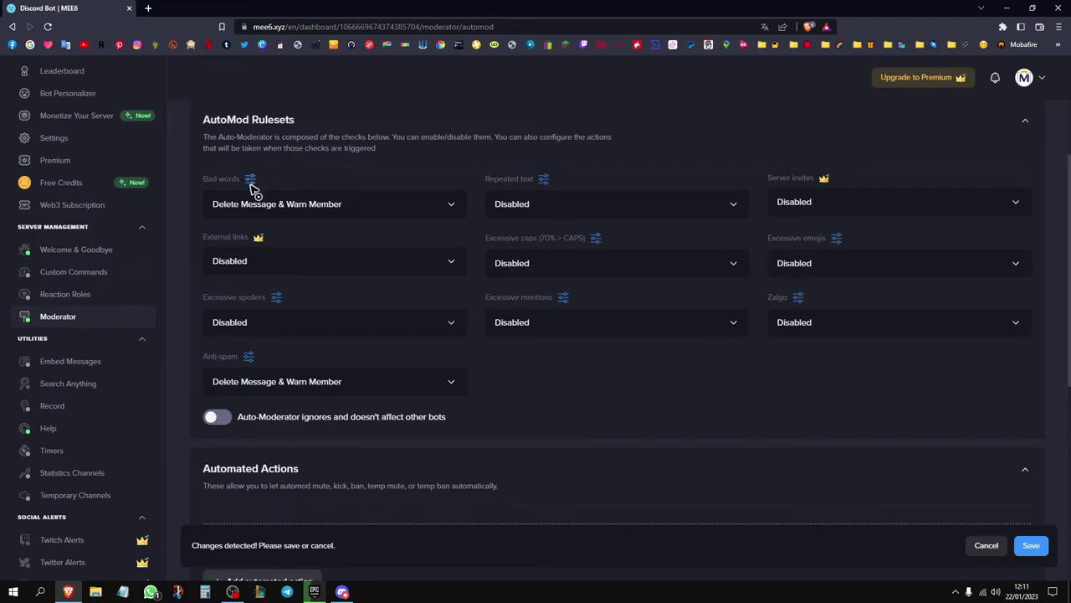
pyautogui.click(251, 179)
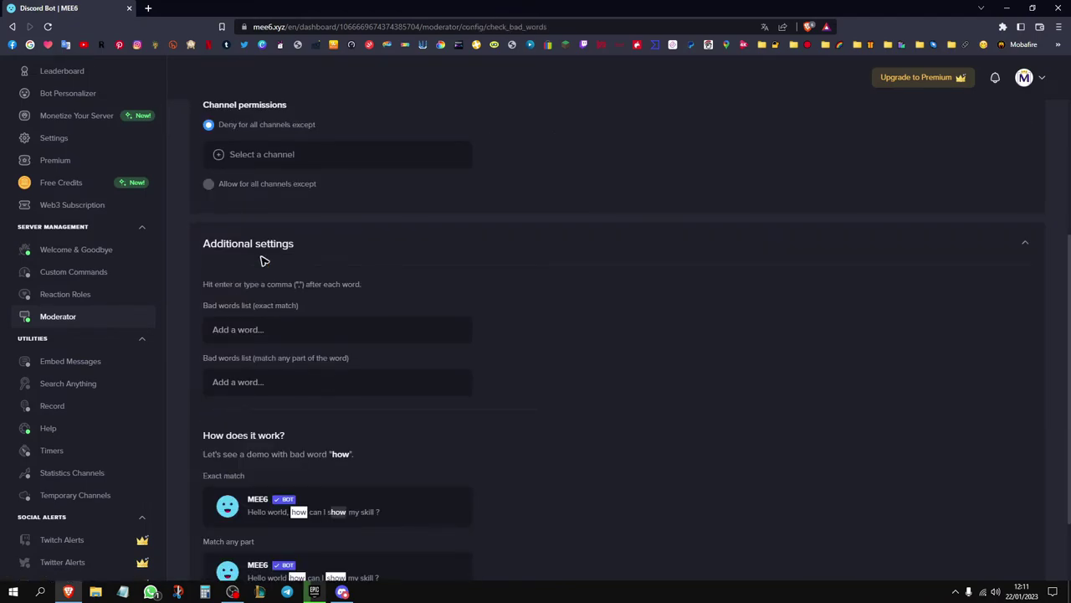
# Try out the exact-match bad words list by adding "pasta" and "pizza", and remove both words again.
pyautogui.click(306, 329)
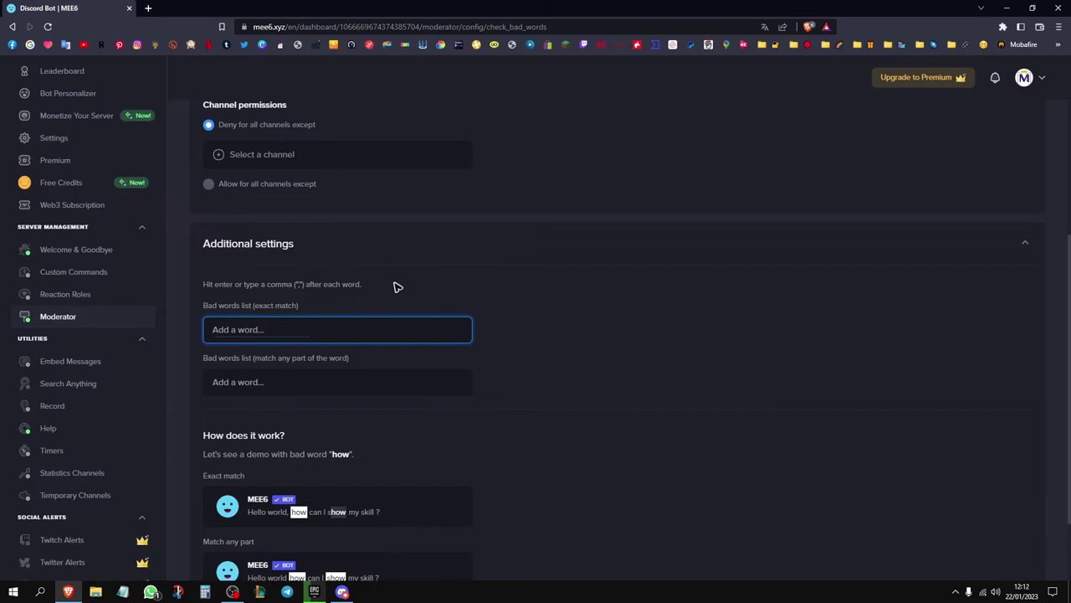
pyautogui.write('pasta')
pyautogui.press('Return')
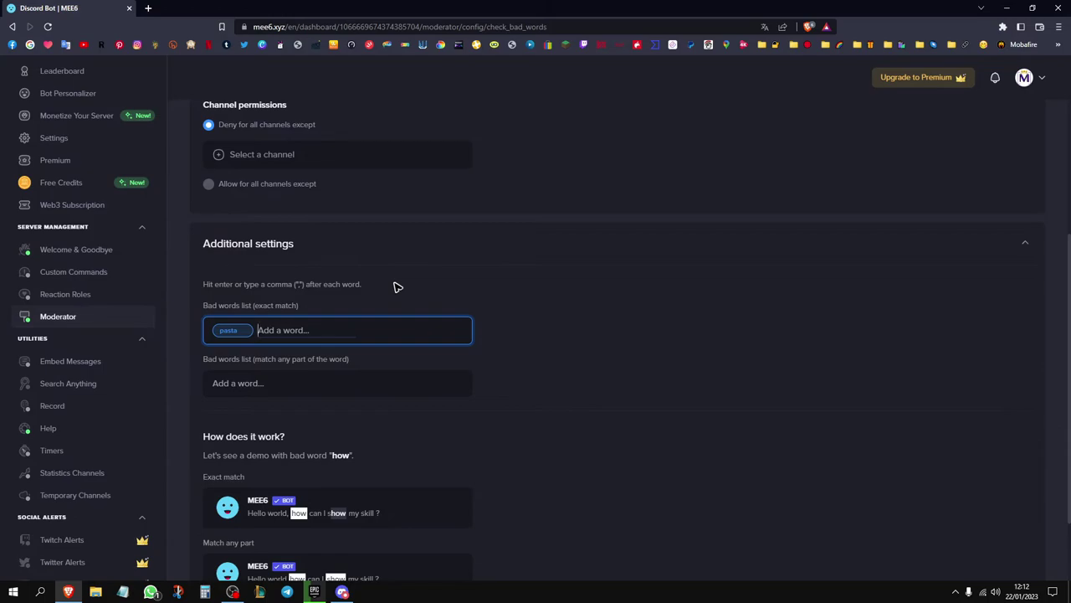
pyautogui.write('pizza')
pyautogui.press('Return')
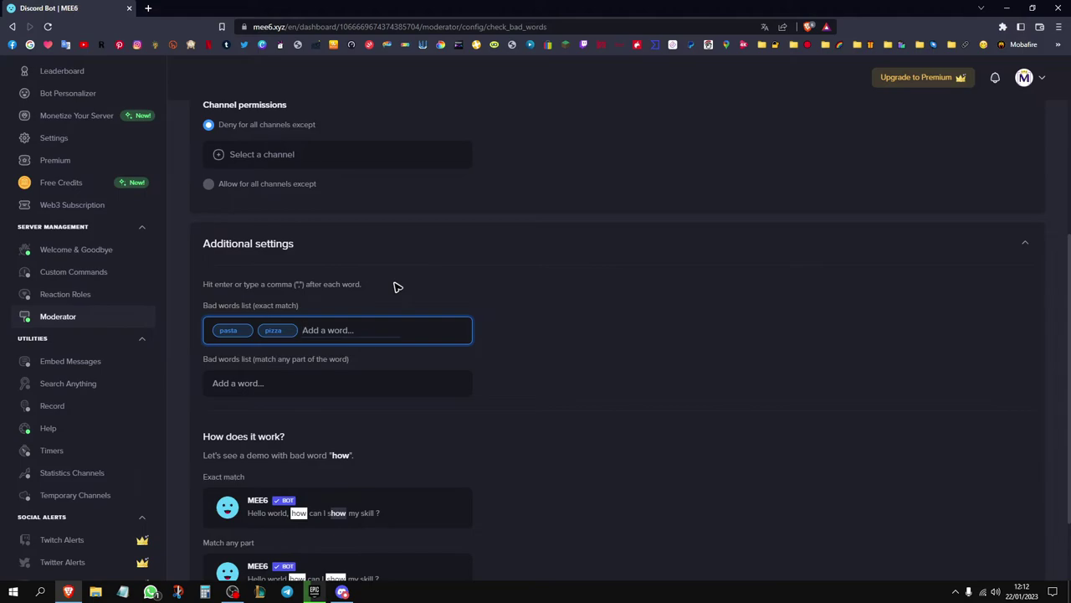
pyautogui.click(245, 330)
pyautogui.click(244, 330)
pyautogui.scroll(-1, 619, 390)
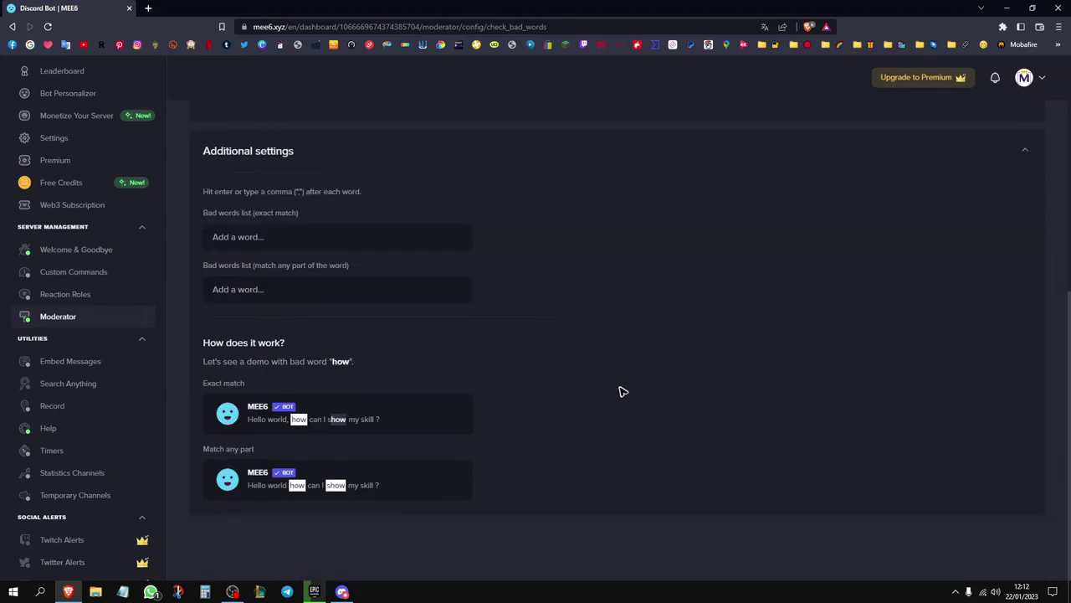
# Add the Owner role to the Bad words rule's "Deny for all roles except" permission, and save and close the rule.
pyautogui.scroll(4, 310, 224)
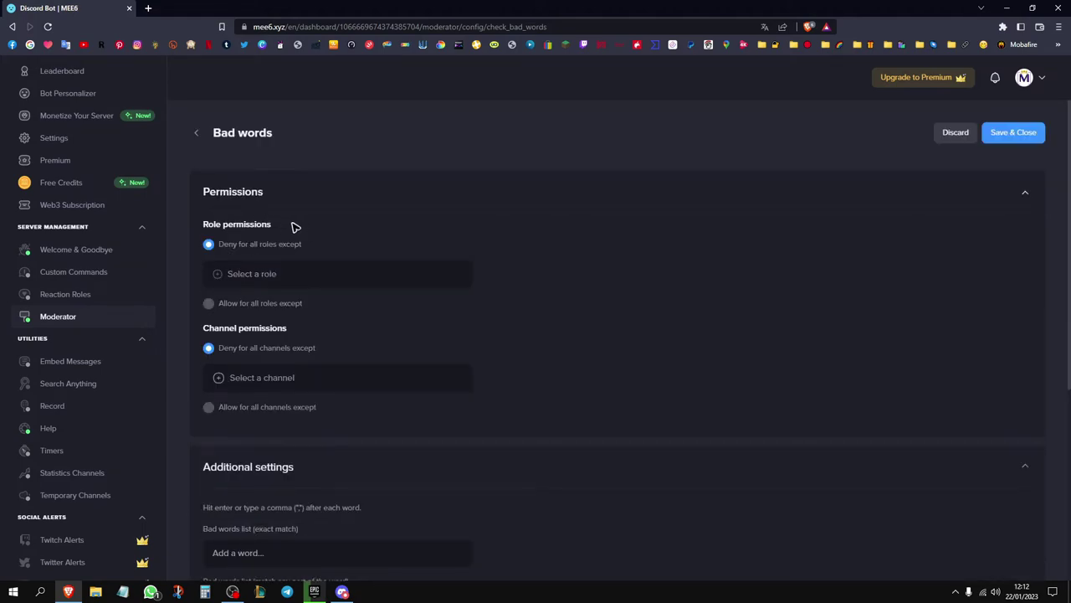
pyautogui.click(218, 279)
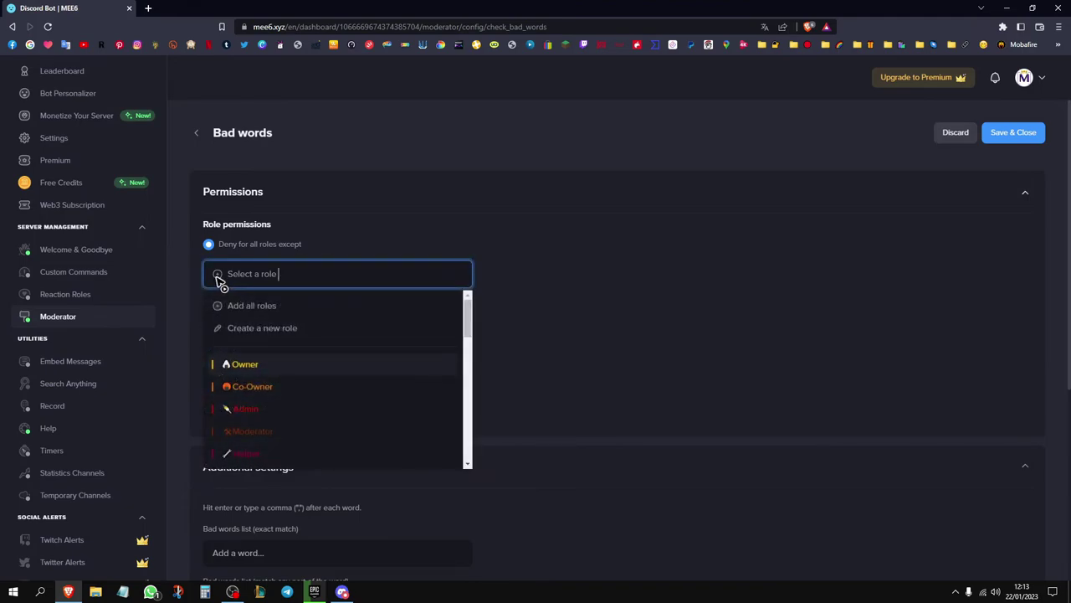
pyautogui.click(266, 365)
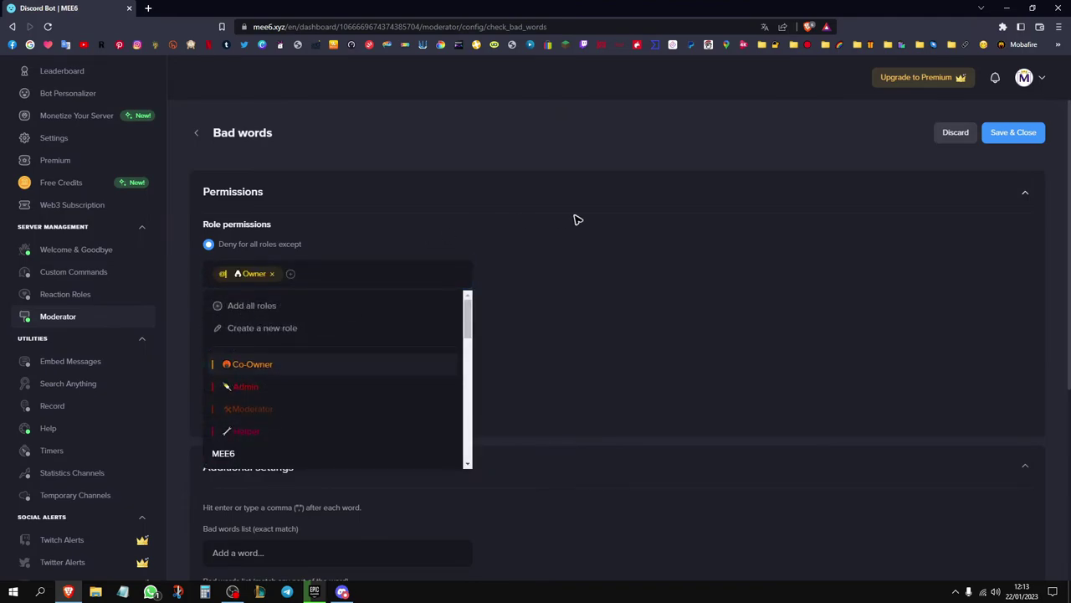
pyautogui.click(549, 131)
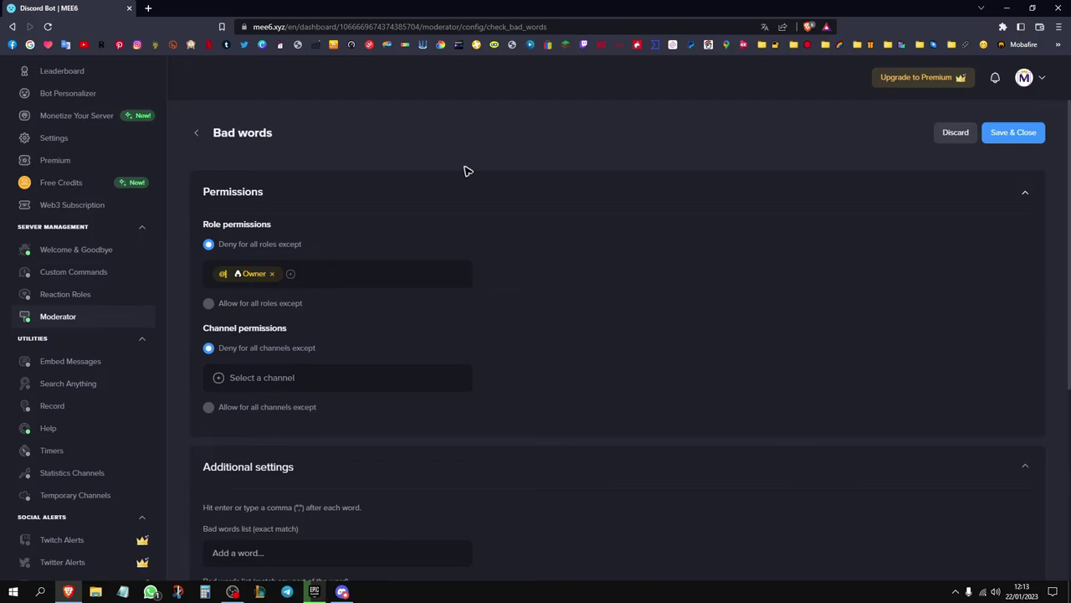
pyautogui.click(1013, 139)
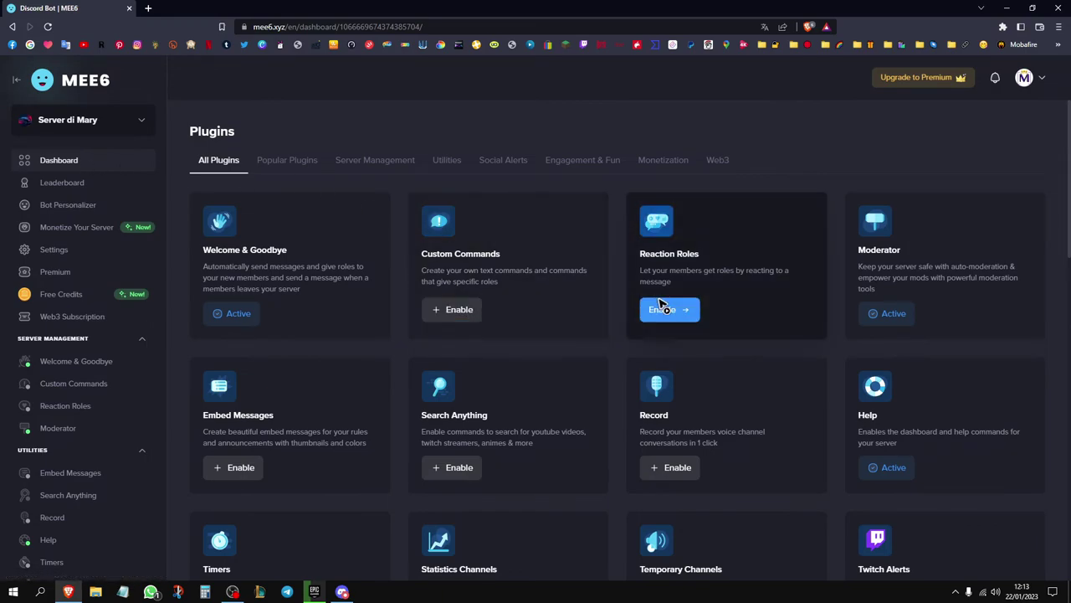
pyautogui.middleClick(617, 354)
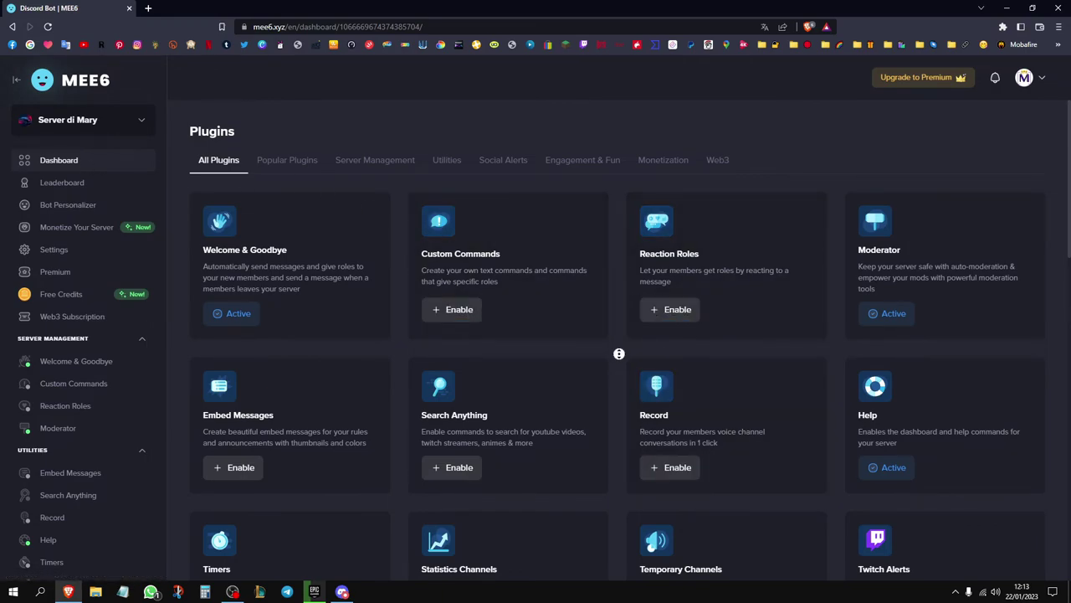
pyautogui.scroll(1, 614, 370)
pyautogui.scroll(-1, 617, 290)
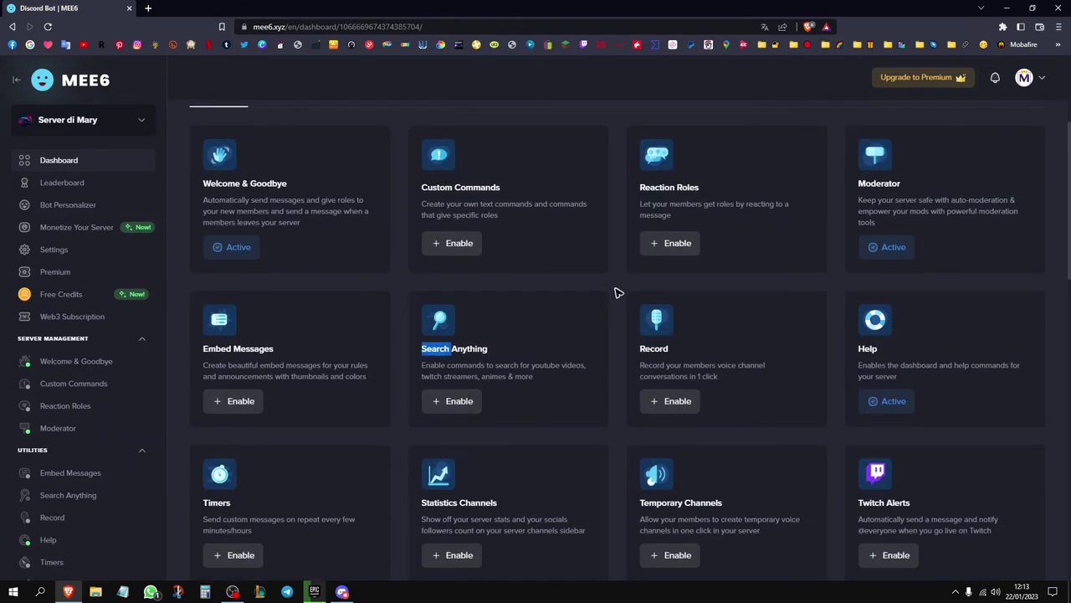
pyautogui.click(617, 292)
pyautogui.scroll(1, 615, 292)
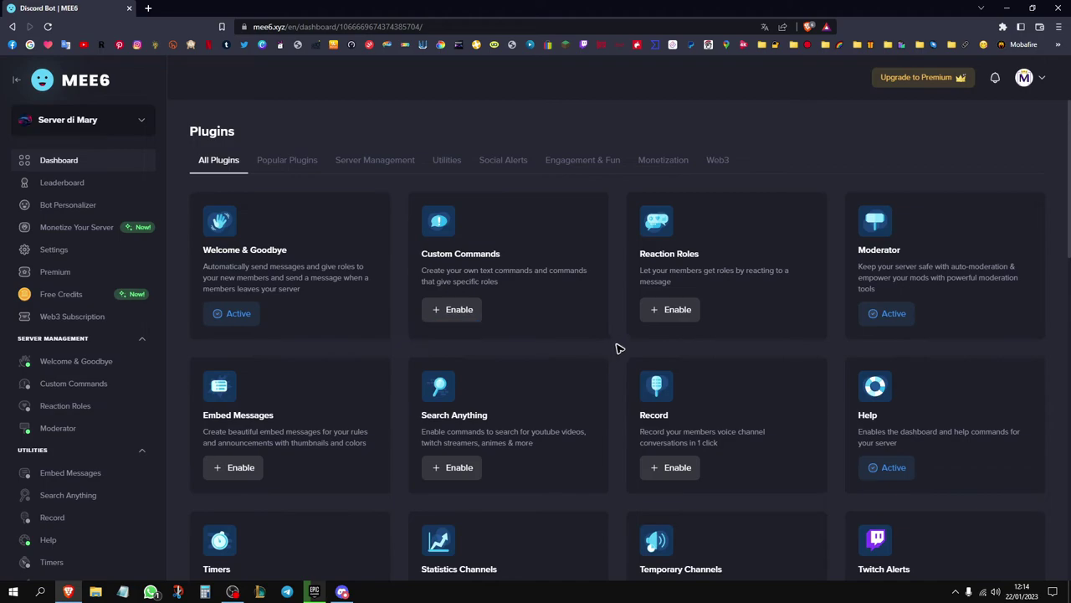
pyautogui.middleClick(617, 349)
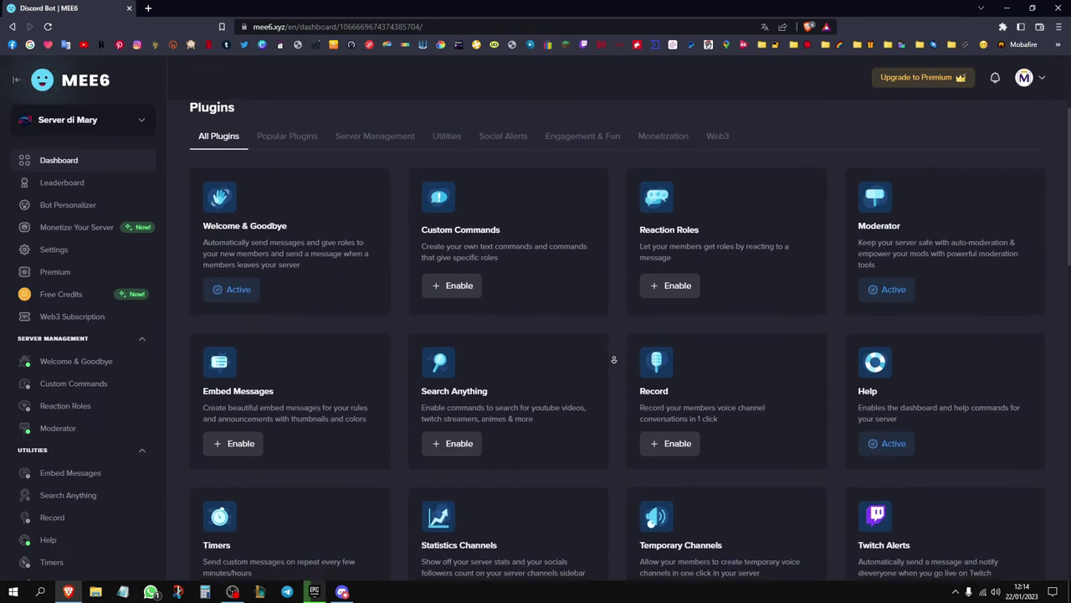
# Switch to Discord and examine the Membri role's permissions in the regole channel's settings.
pyautogui.hotkey('alt', 'Tab')
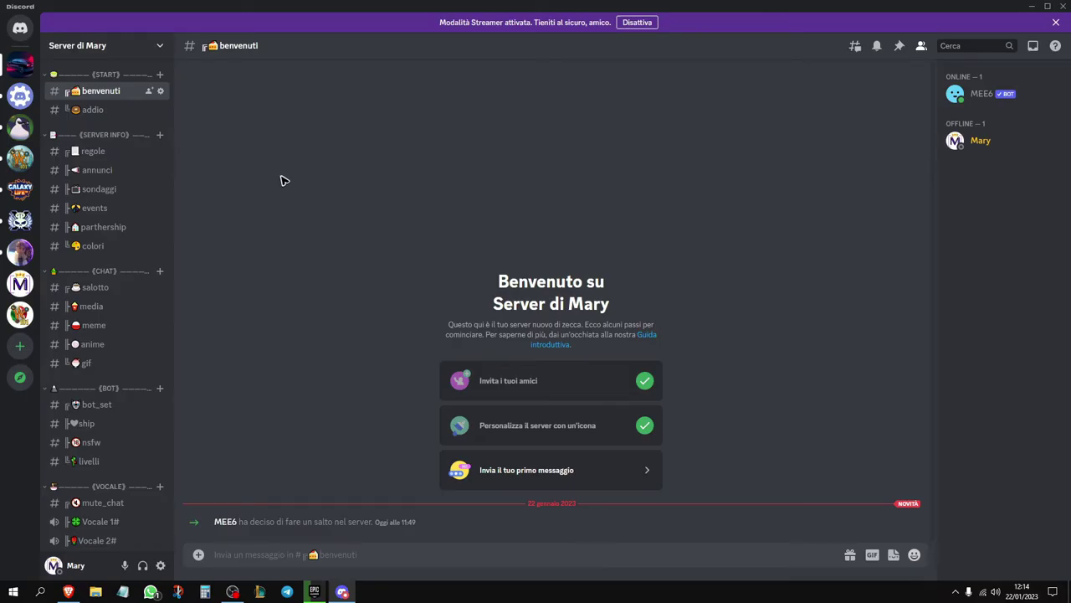
pyautogui.click(88, 151)
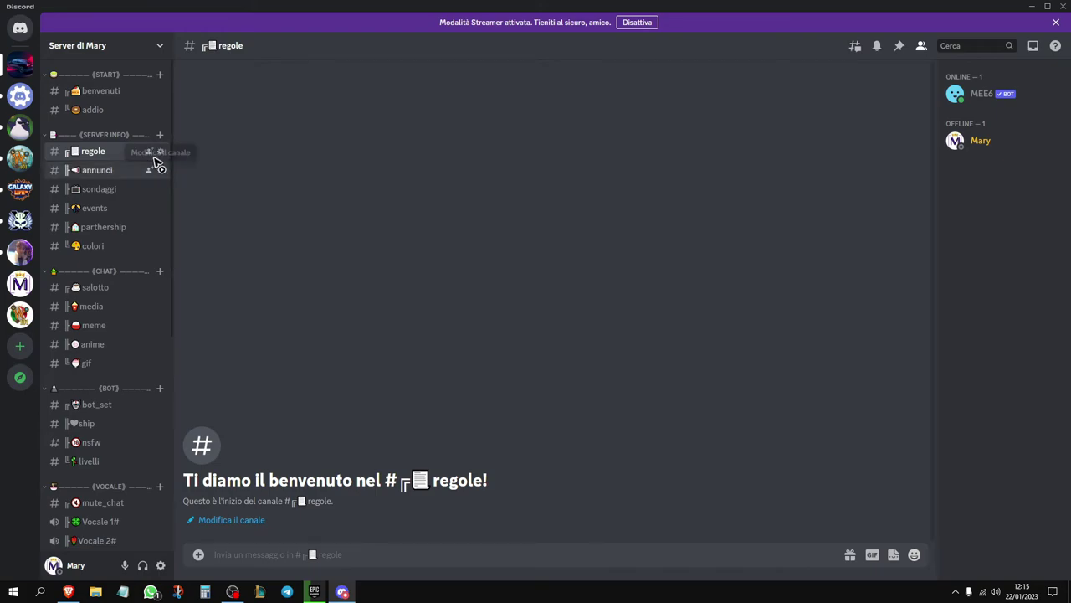
pyautogui.click(162, 154)
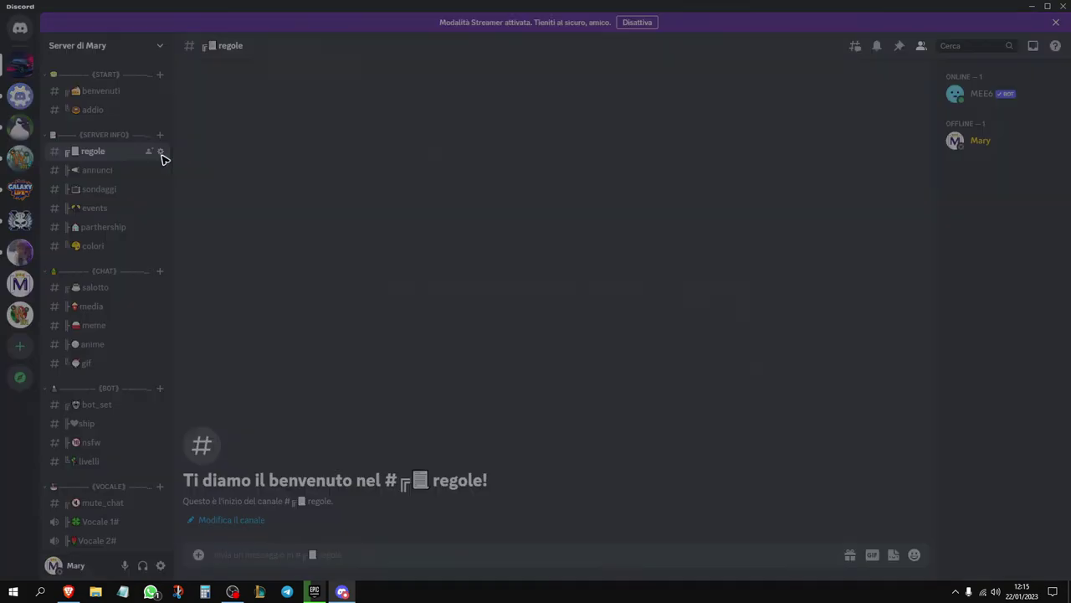
pyautogui.click(294, 87)
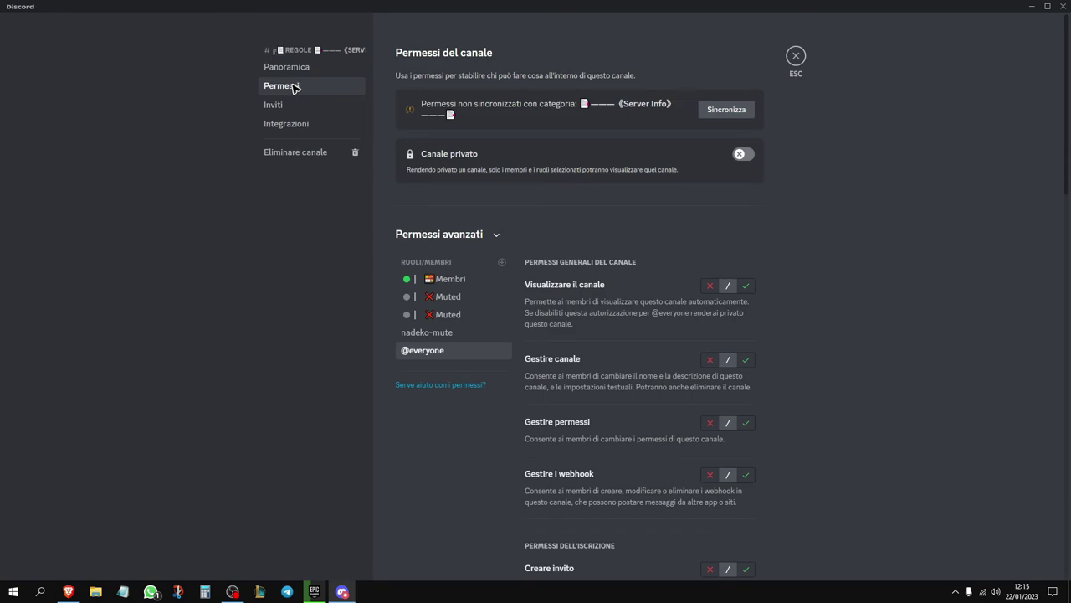
pyautogui.click(444, 279)
pyautogui.scroll(-3, 629, 354)
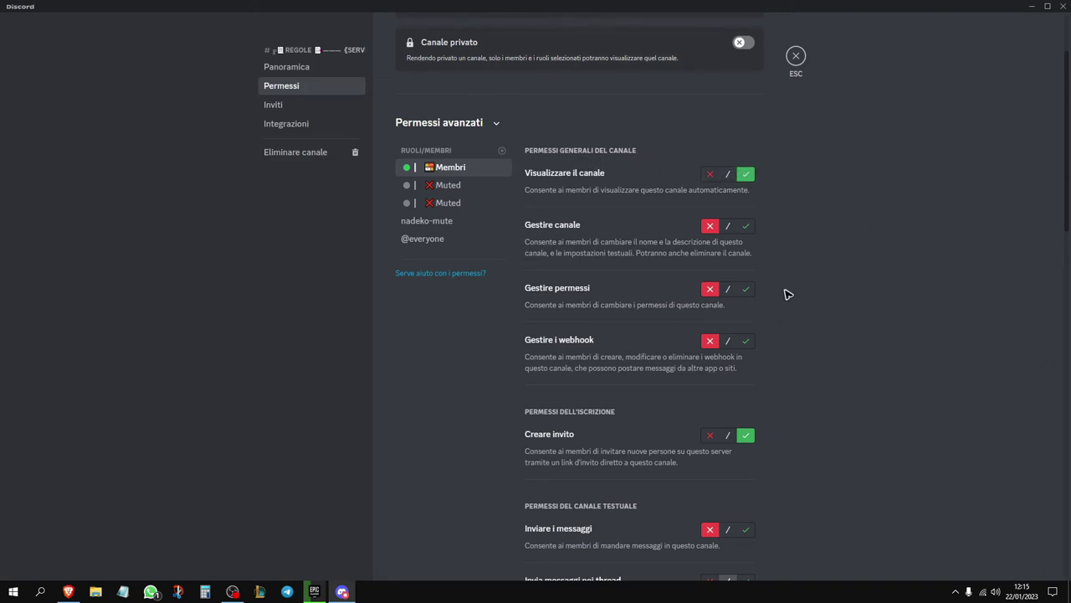
pyautogui.scroll(-2, 661, 327)
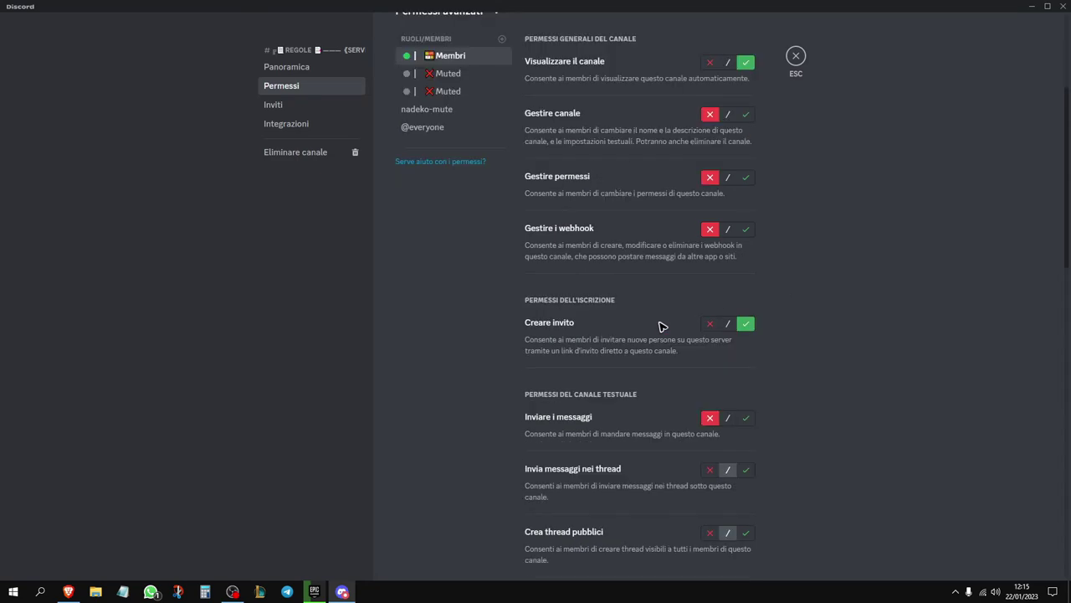
pyautogui.scroll(-3, 661, 326)
pyautogui.press('Escape')
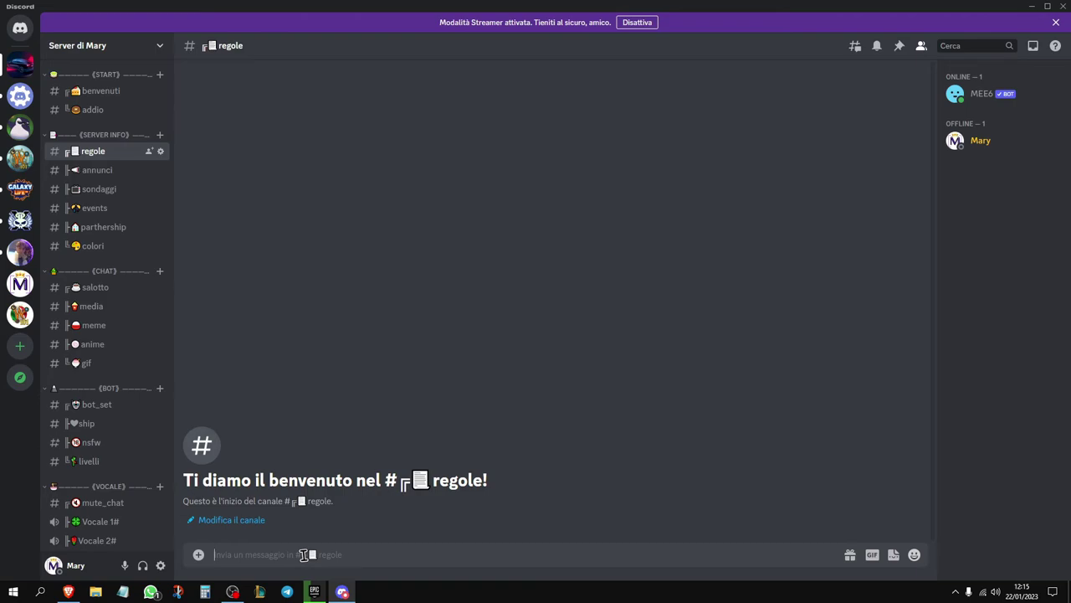
# Switch to the browser and look over the Google image results for "rules discord banner".
pyautogui.hotkey('alt', 'Tab')
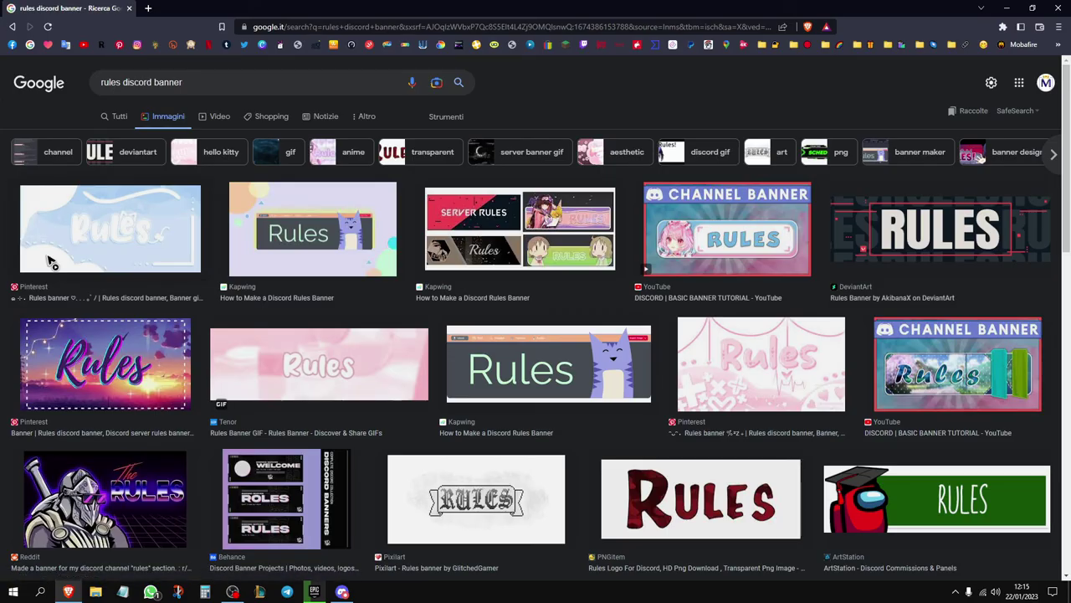
pyautogui.click(188, 74)
pyautogui.click(188, 74)
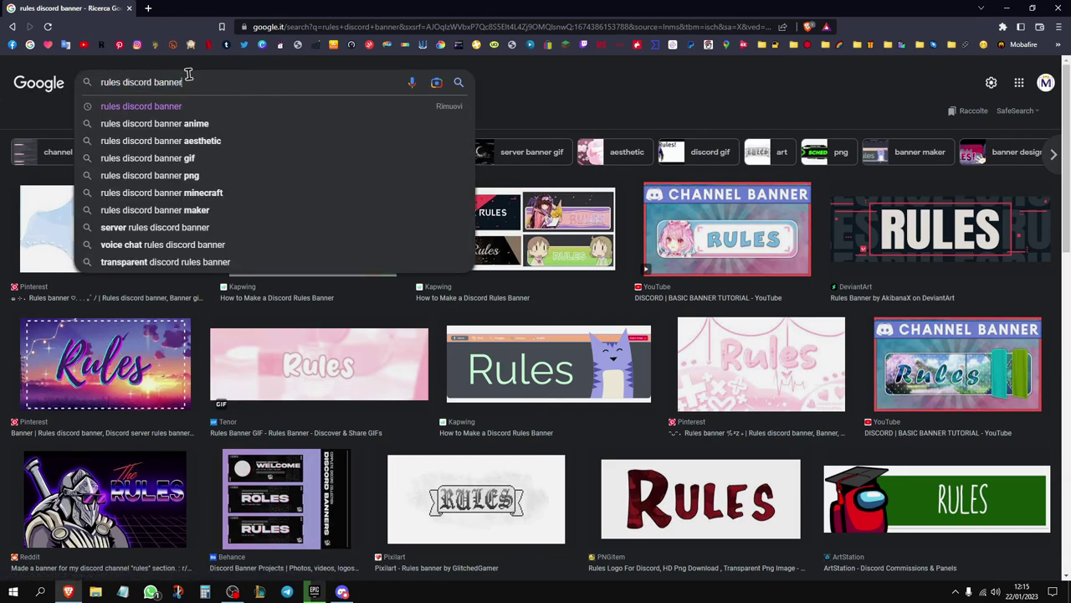
pyautogui.click(590, 89)
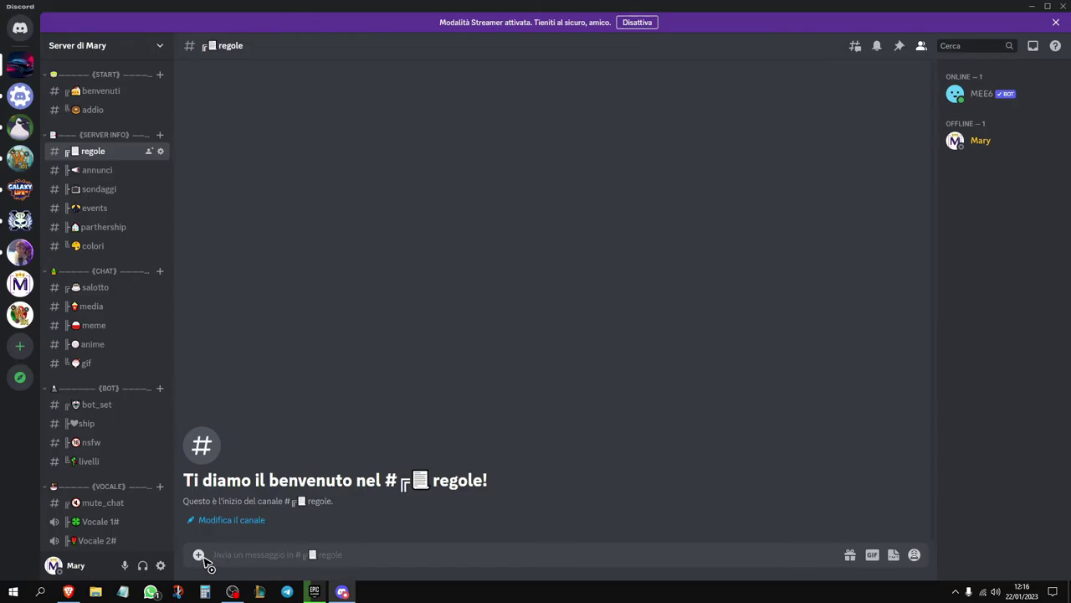
# Upload the rules-discord.gif banner to the regole channel in Discord and send it.
pyautogui.click(200, 554)
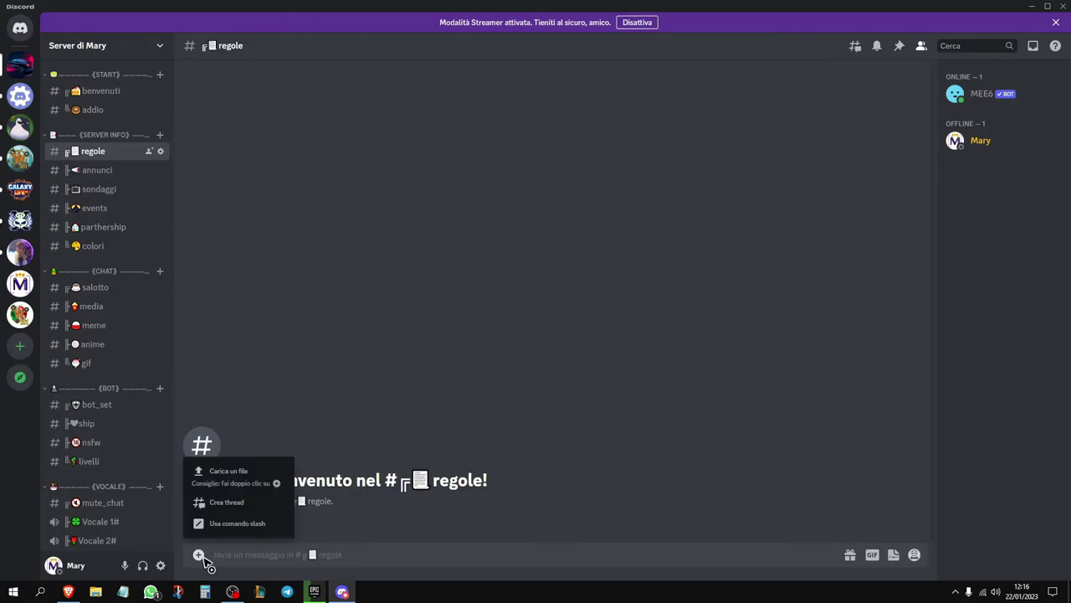
pyautogui.click(234, 472)
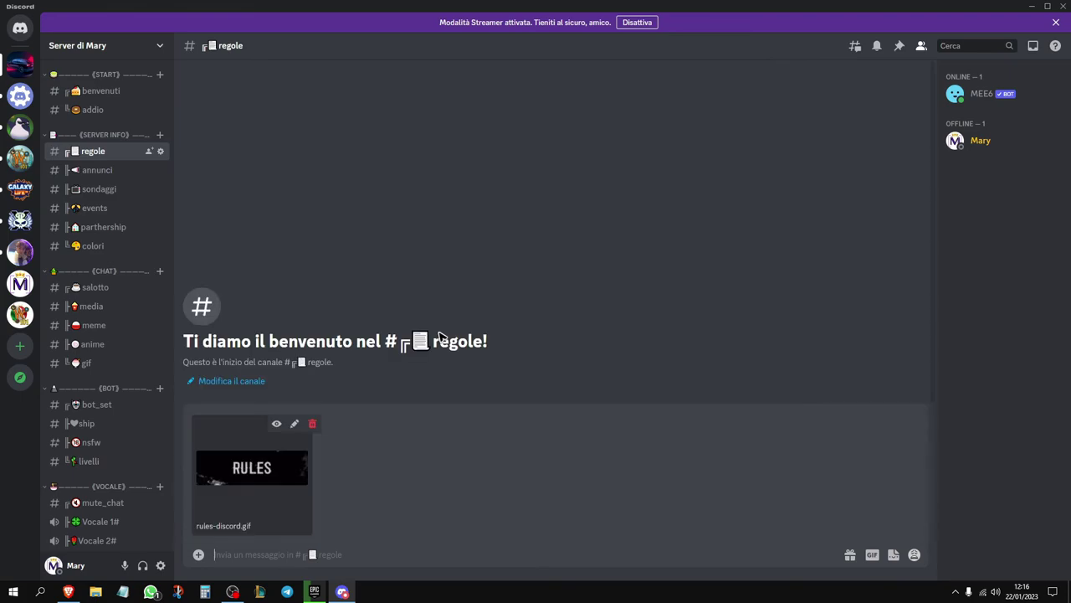
pyautogui.press('Return')
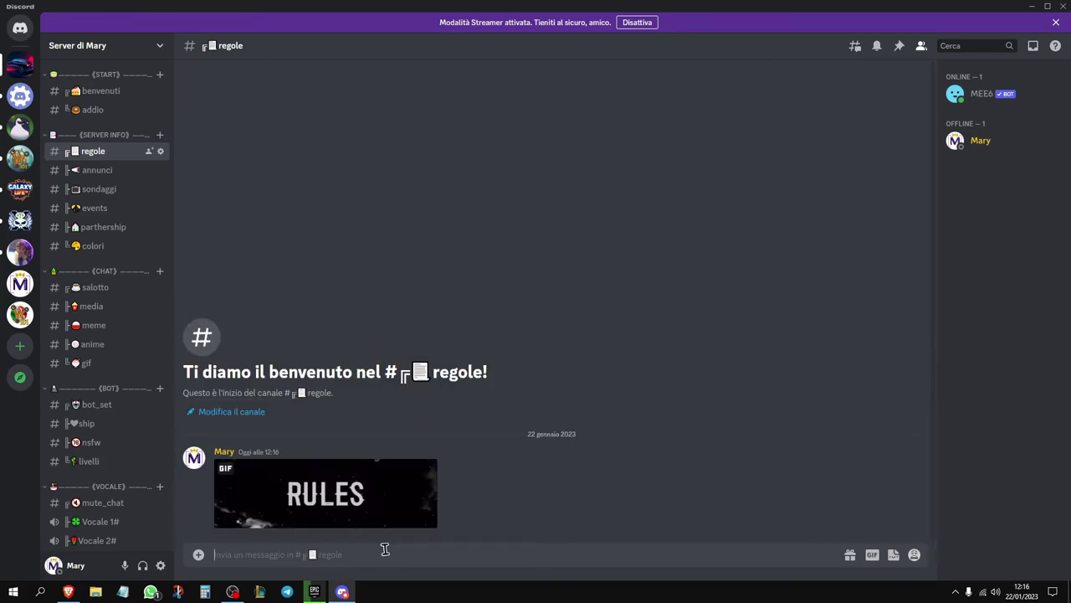
# Send a three-line rules message in regole: "1. Non spammare", "2. Sii rispettoso con gli altri", "3. Divertiti".
pyautogui.write('1. Non spammar')
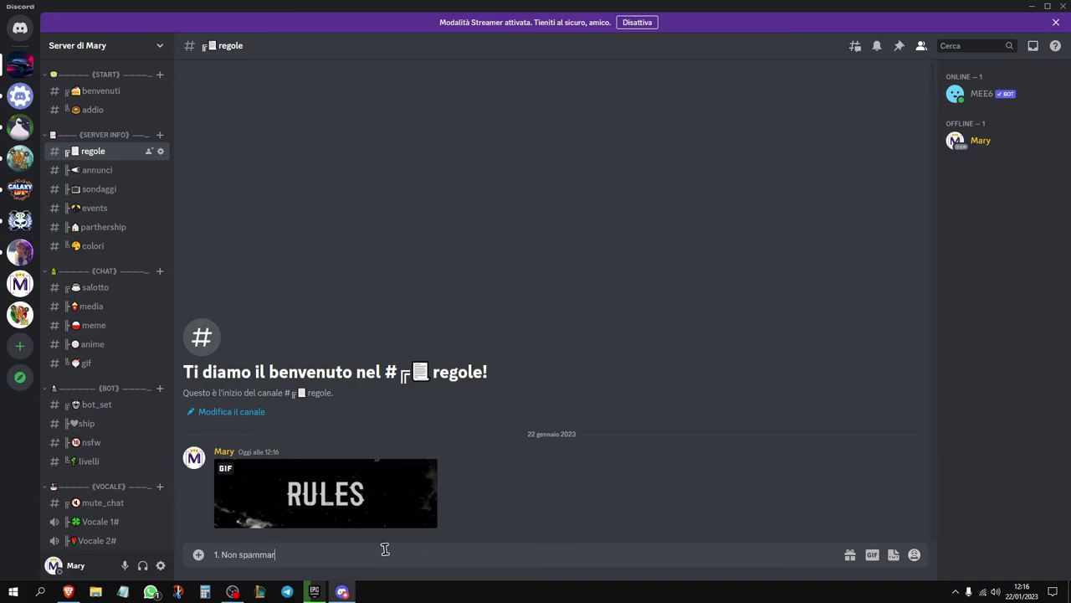
pyautogui.write('e')
pyautogui.hotkey('shift', 'Return')
pyautogui.write('2. Sii rispettoso co')
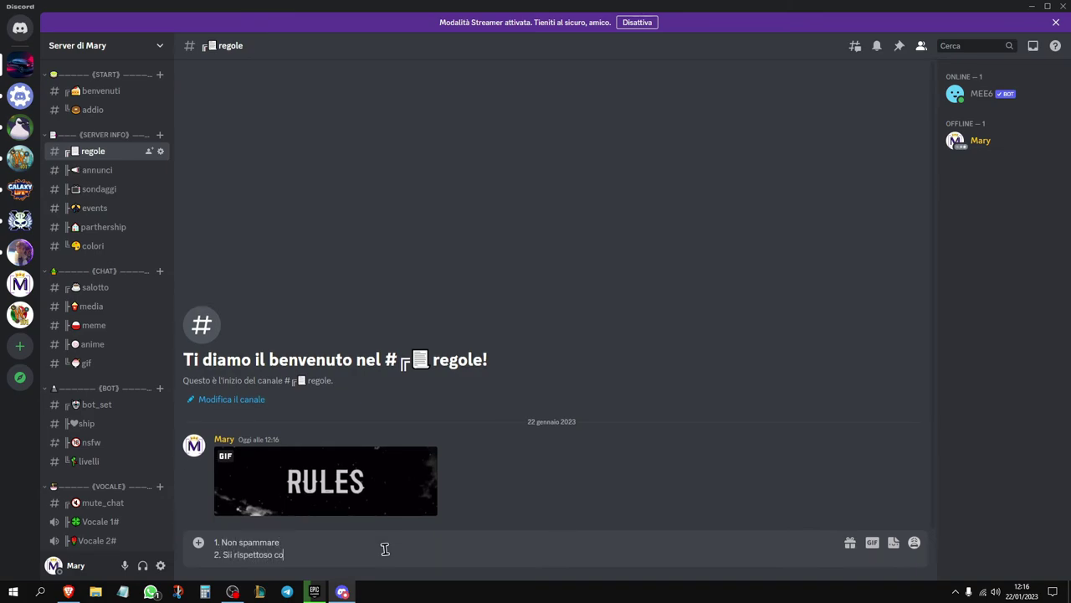
pyautogui.write('n gli altri')
pyautogui.hotkey('shift', 'Return')
pyautogui.write('3. Divertiti')
pyautogui.press('Return')
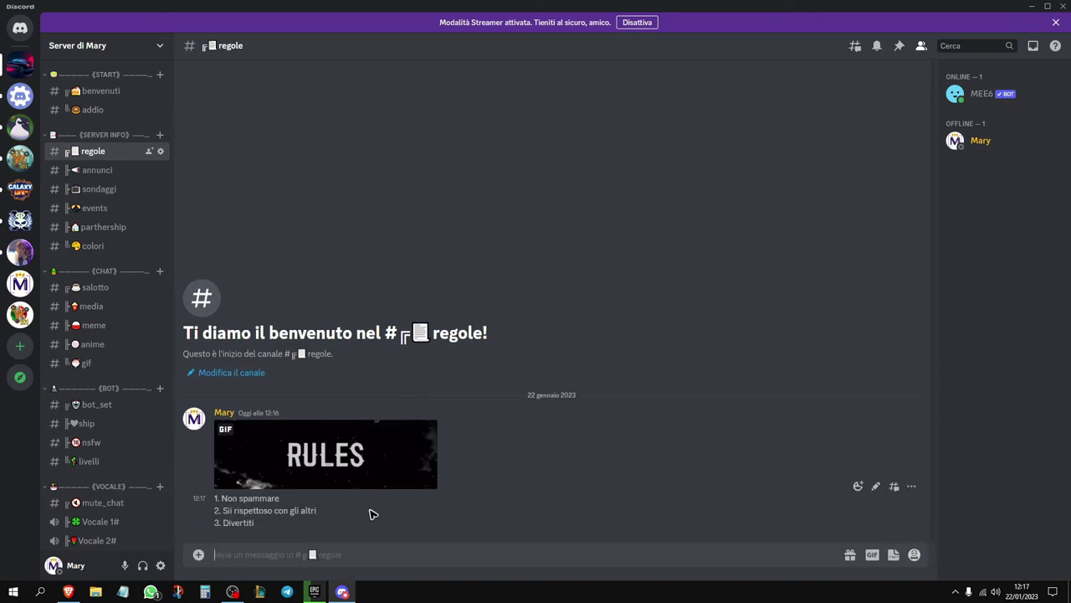
# Open the annunci channel, and in the browser replace the Google image search text with "announce discor".
pyautogui.click(115, 175)
pyautogui.hotkey('alt', 'Tab')
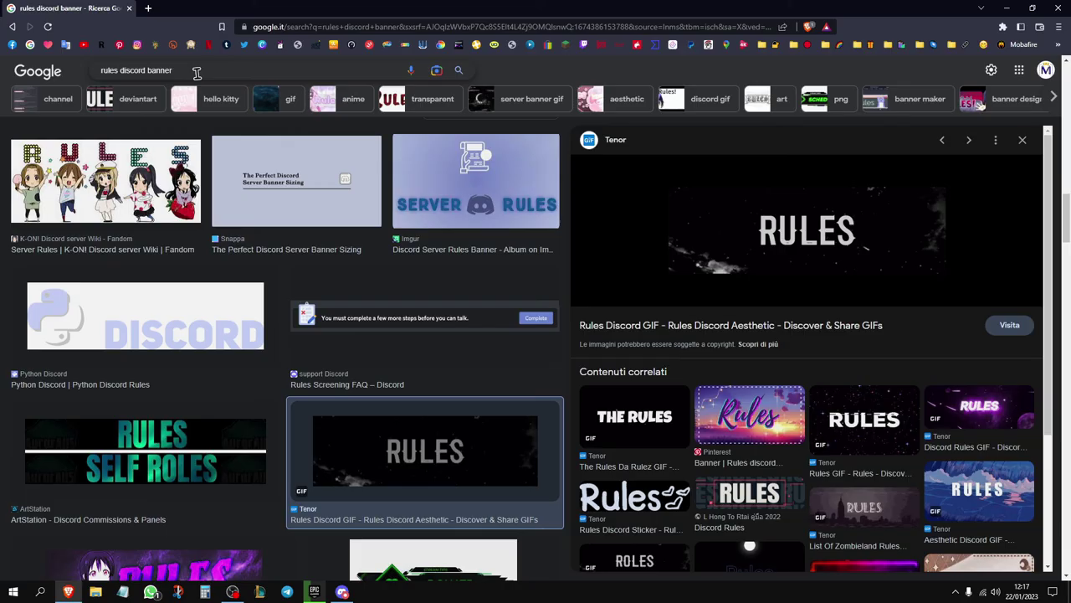
pyautogui.tripleClick(197, 72)
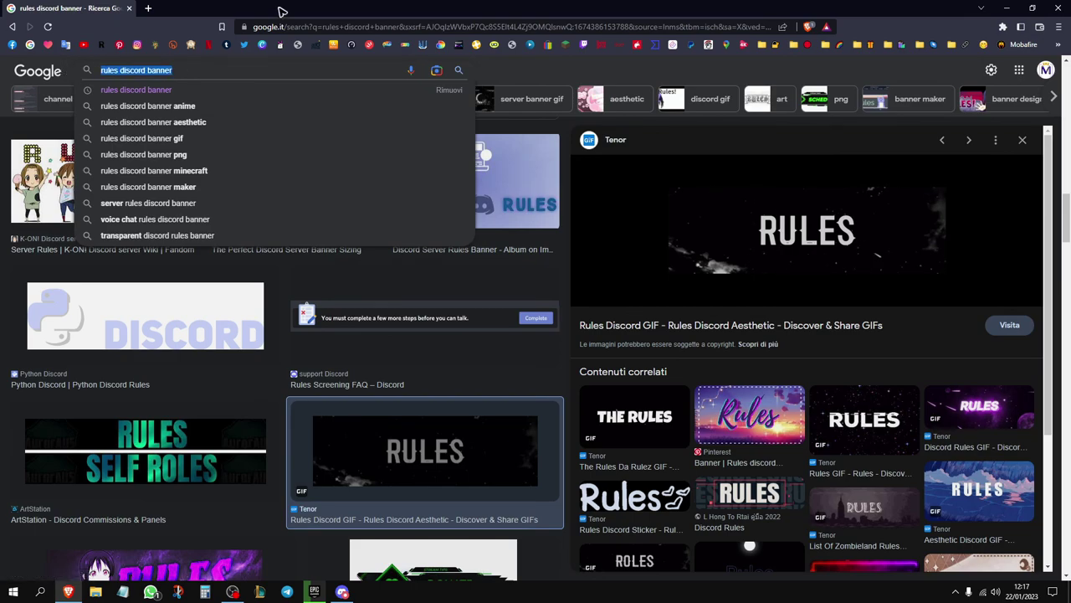
pyautogui.write('announce discor')
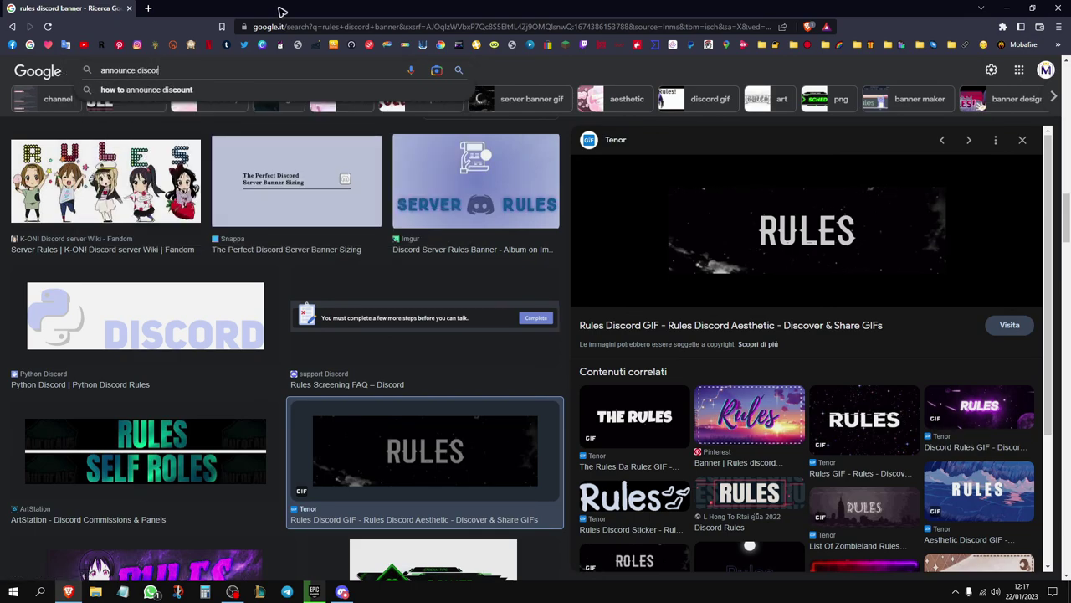